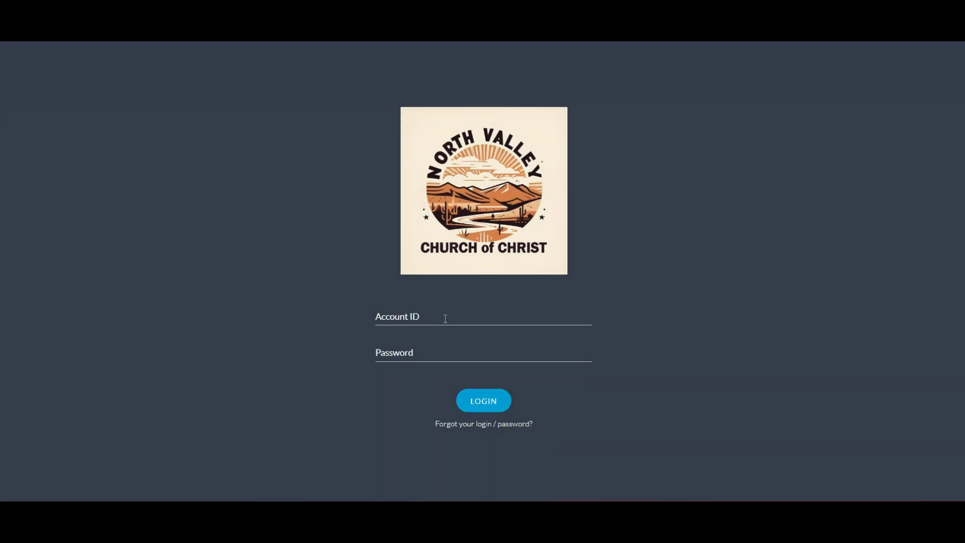
Step: Sign in to the GoodBarber back office with the browser's saved account login
click(445, 319)
click(500, 399)
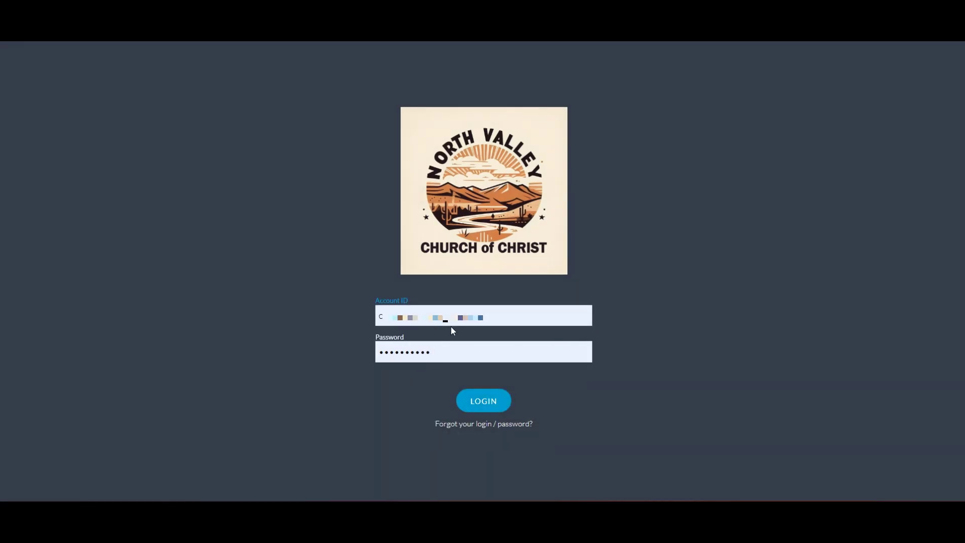
click(488, 402)
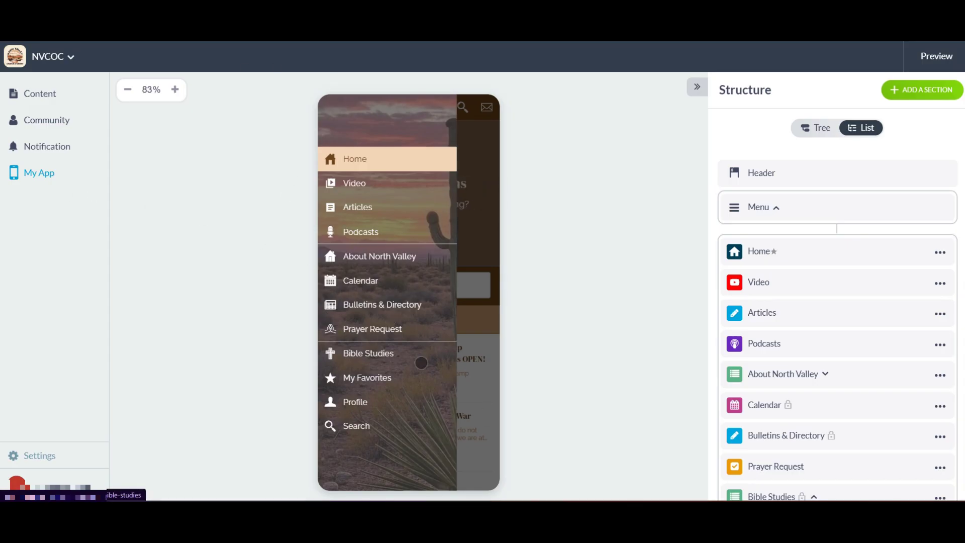
Step: Close the preview's slide-out menu, look over the Structure list, and expand the Content sidebar section
click(473, 298)
scroll(418, 276, down, 3)
scroll(418, 276, up, 3)
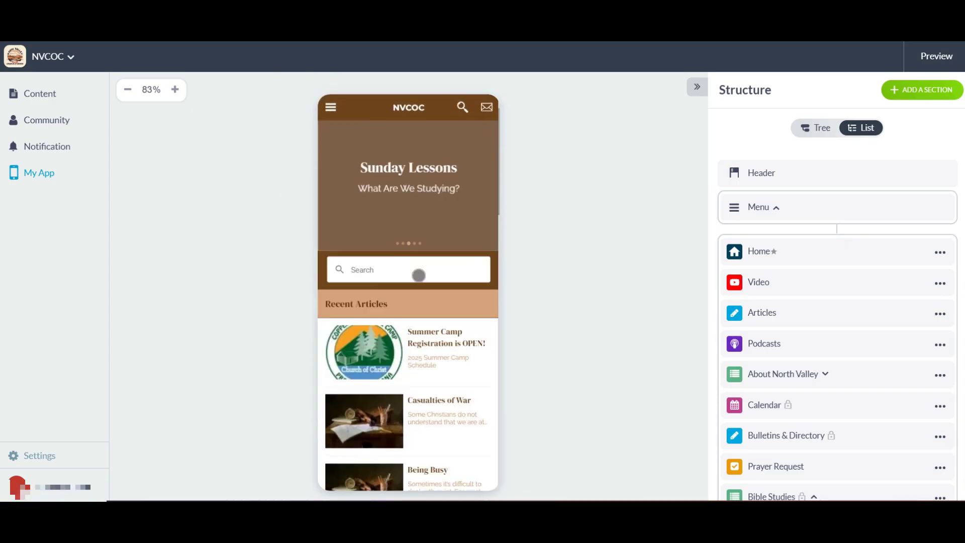
scroll(823, 302, down, 5)
scroll(823, 327, up, 5)
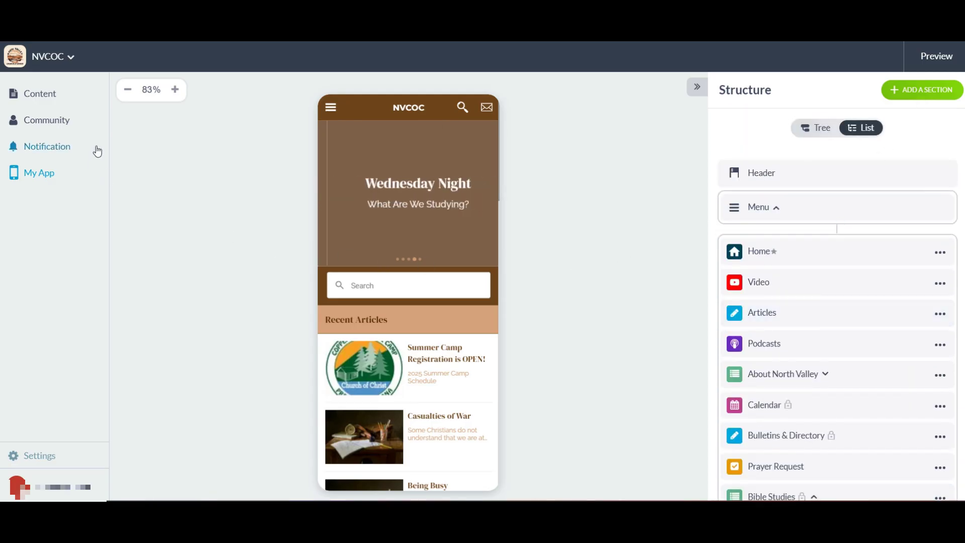
click(45, 105)
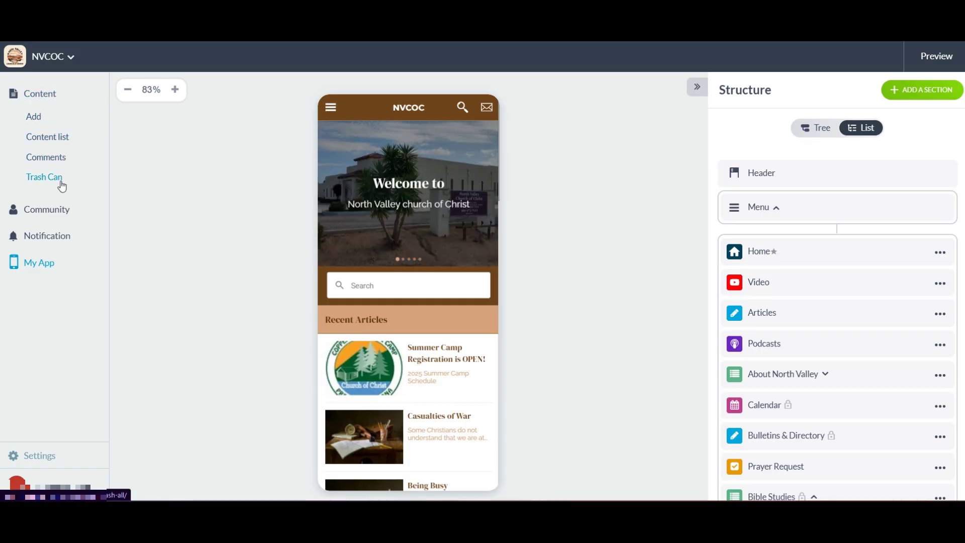
Step: Filter the Content list to All events, review the listed events, and reveal the Add options
click(53, 140)
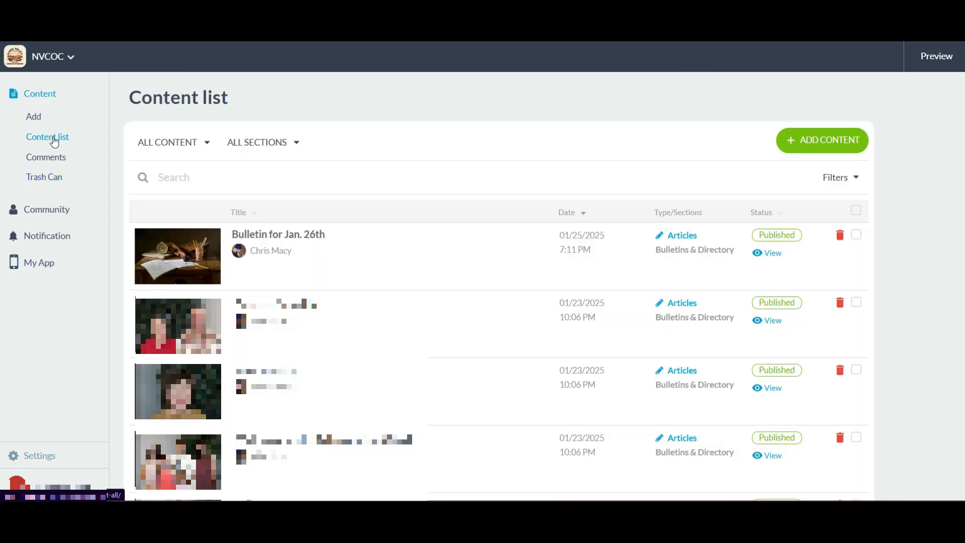
click(208, 145)
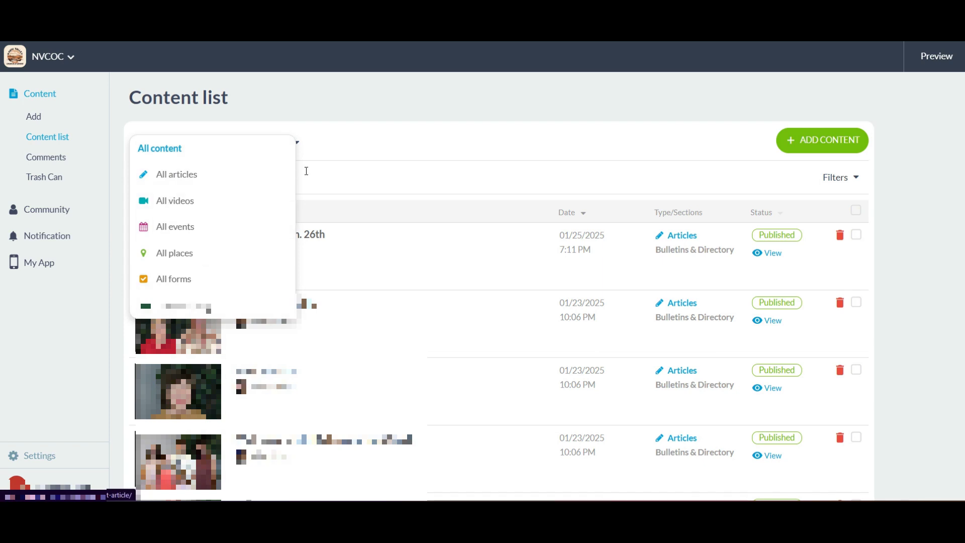
click(177, 229)
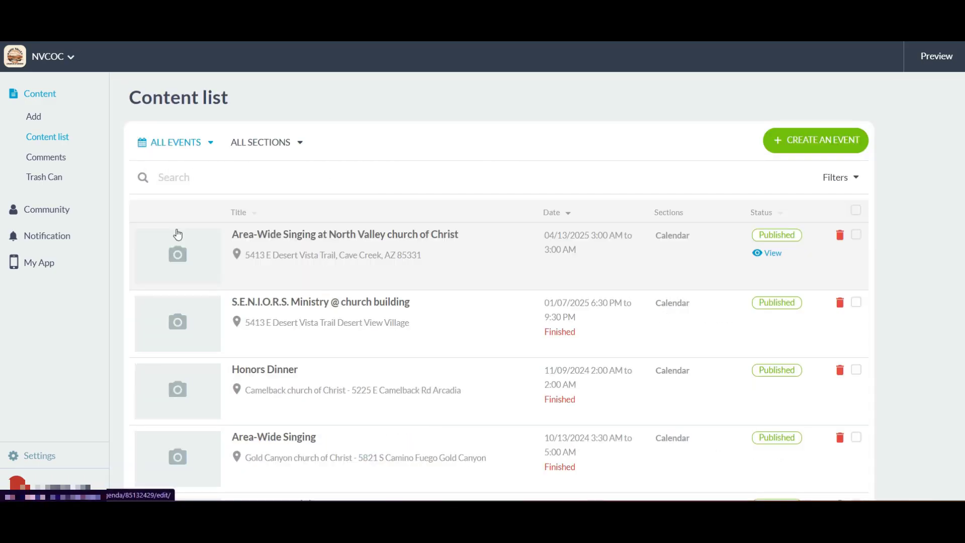
scroll(330, 282, down, 3)
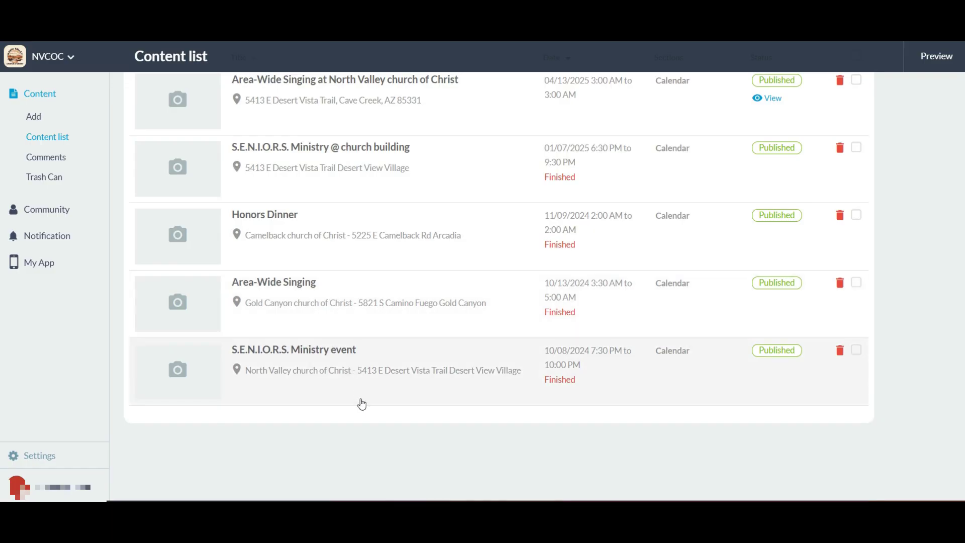
scroll(370, 423, up, 3)
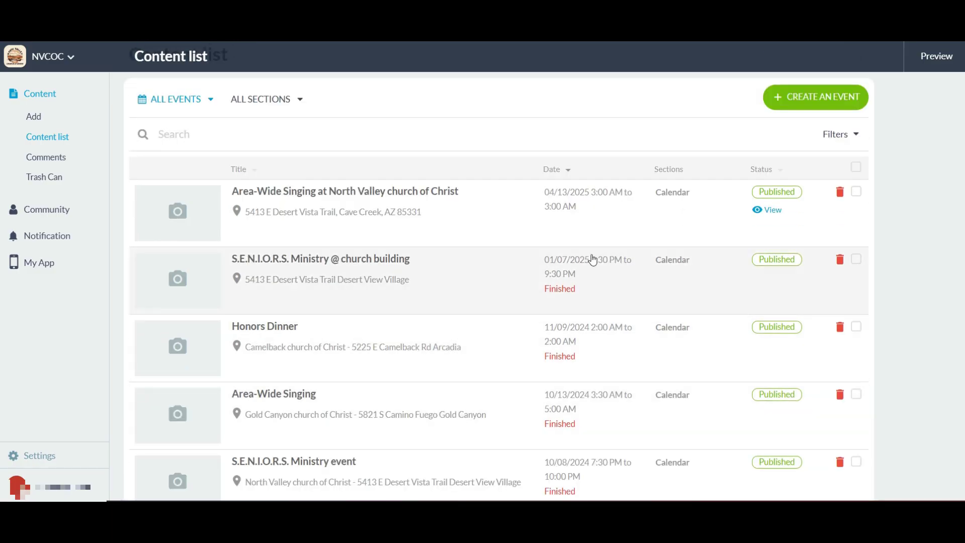
scroll(617, 417, down, 1)
scroll(581, 432, up, 1)
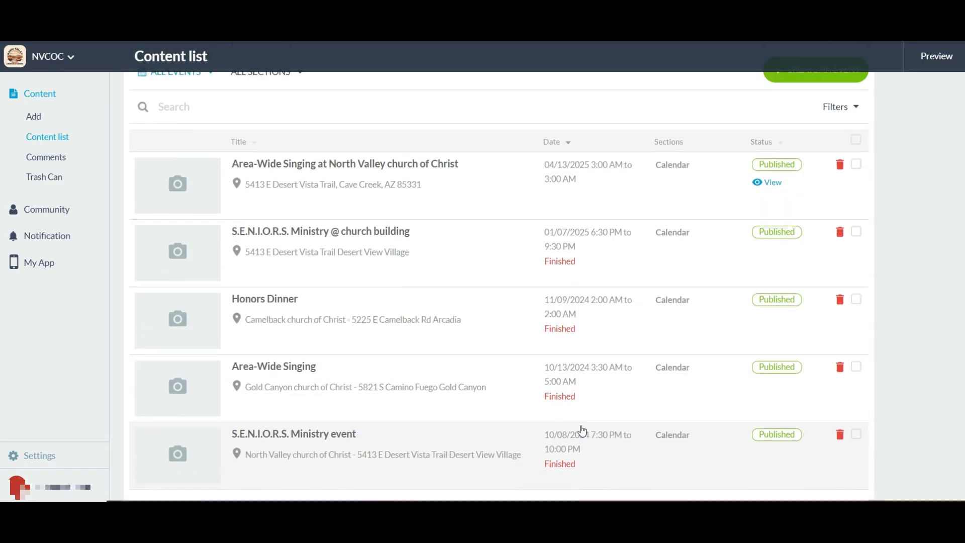
scroll(581, 431, up, 2)
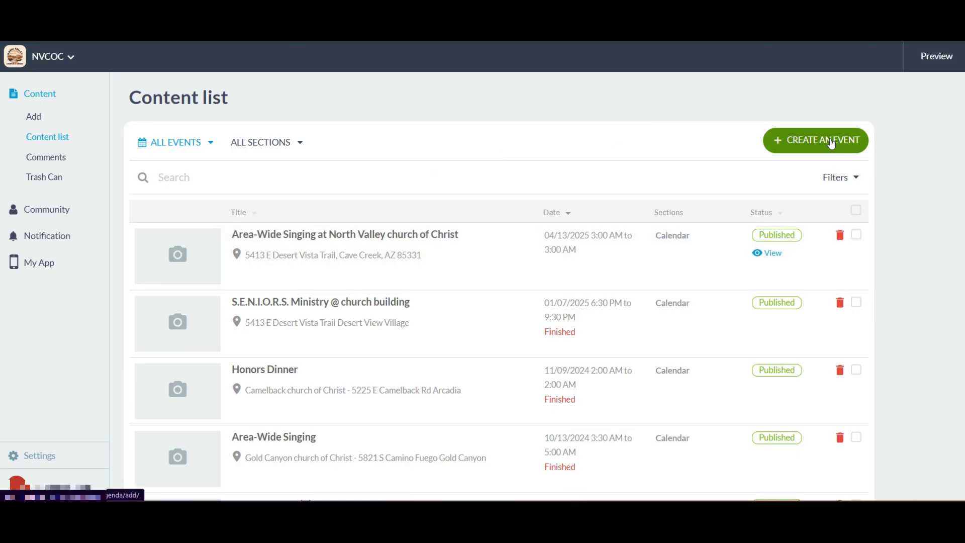
click(33, 119)
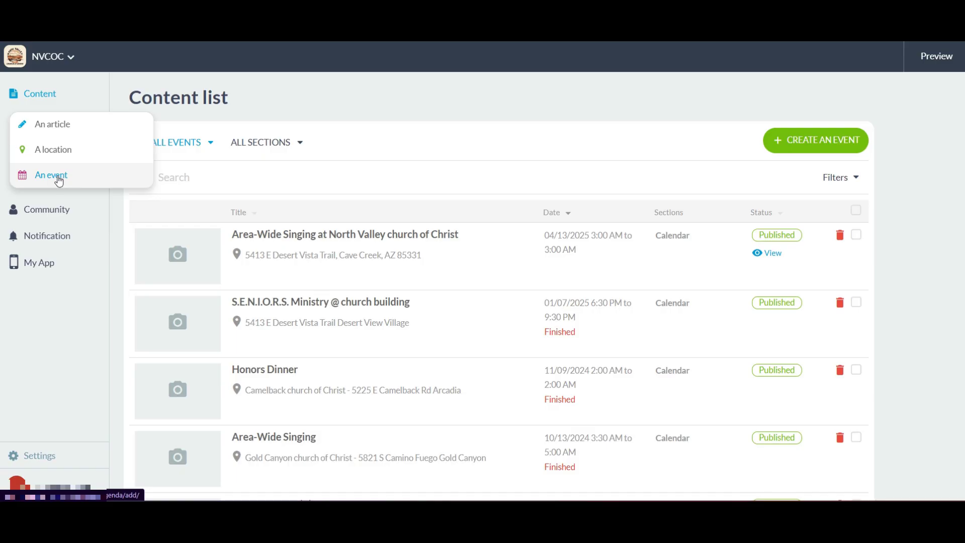
Step: Start a new Calendar event and allow the site's location permission request
click(802, 142)
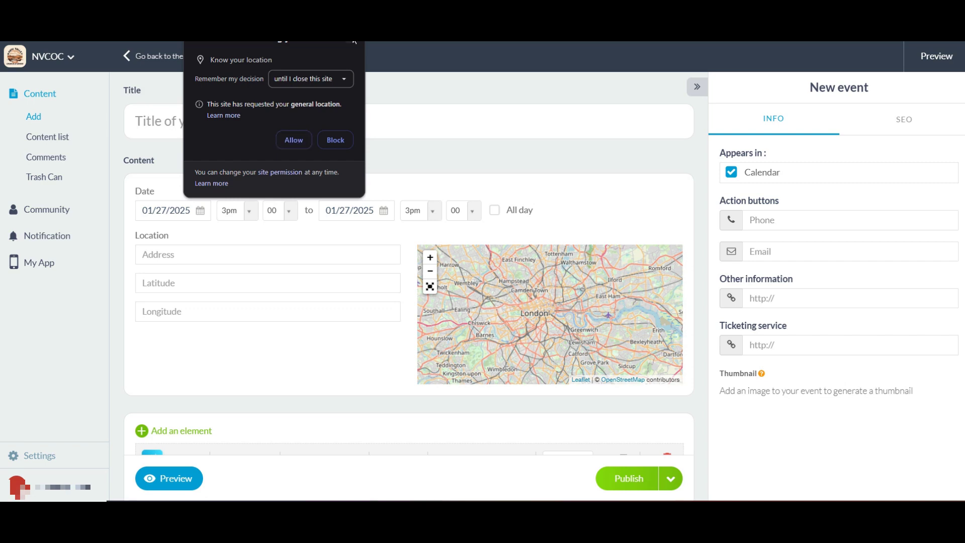
click(294, 138)
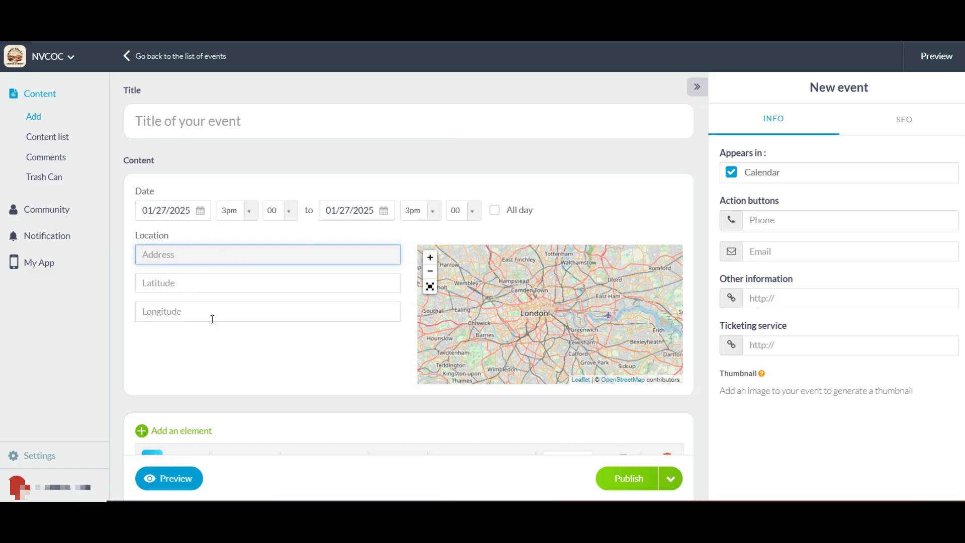
scroll(244, 326, down, 5)
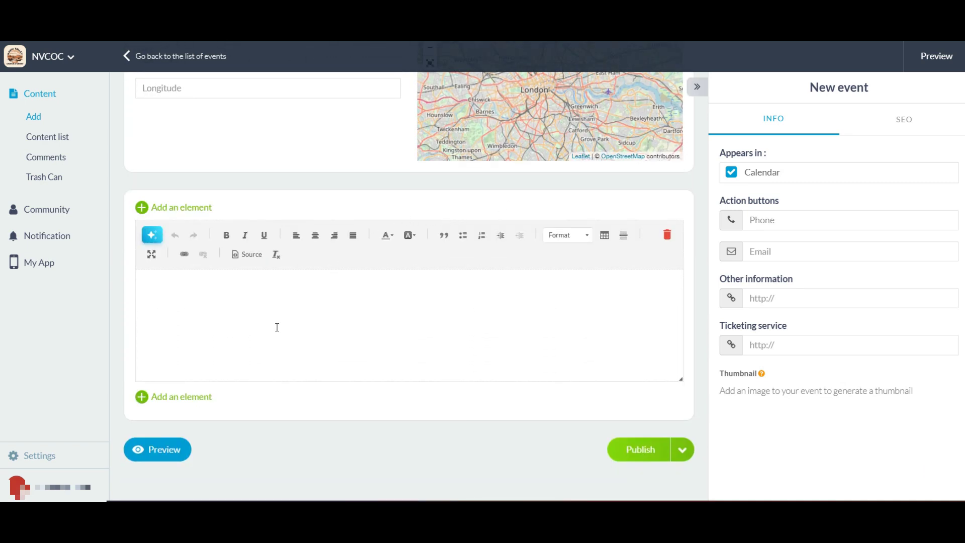
click(260, 323)
click(685, 459)
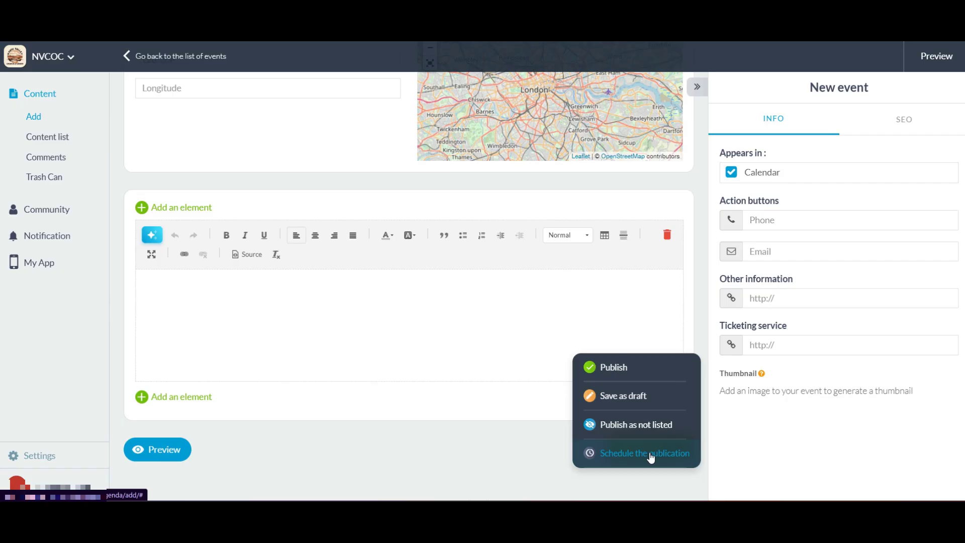
click(548, 467)
scroll(660, 381, up, 5)
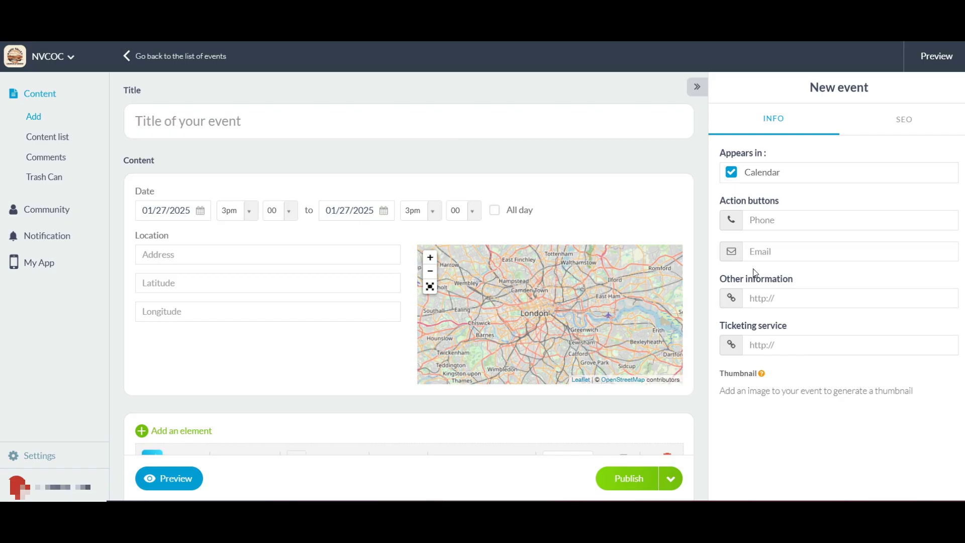
click(910, 121)
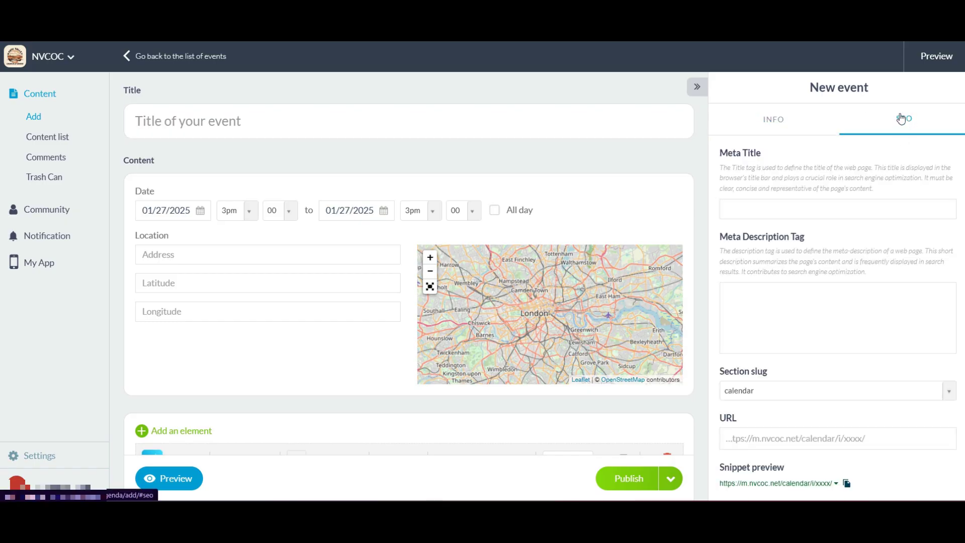
click(787, 124)
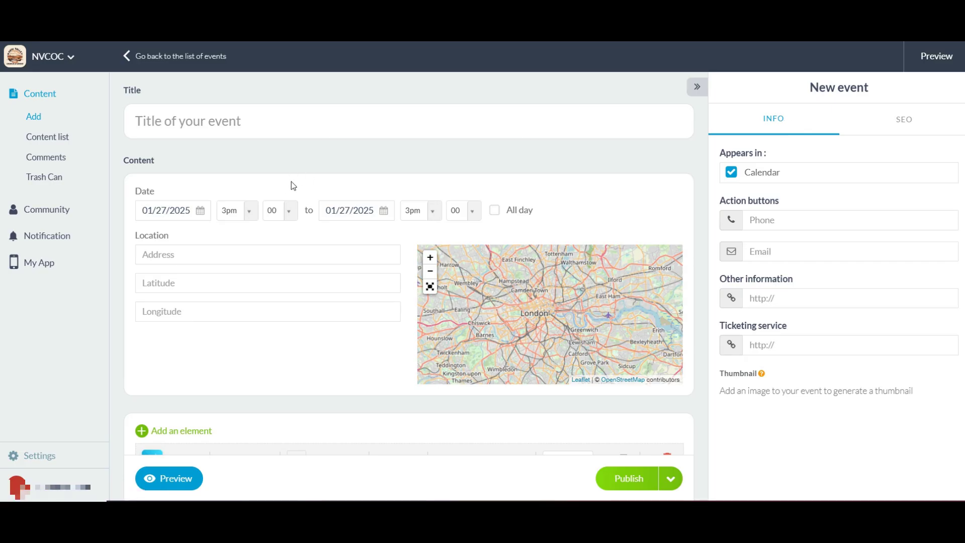
click(219, 123)
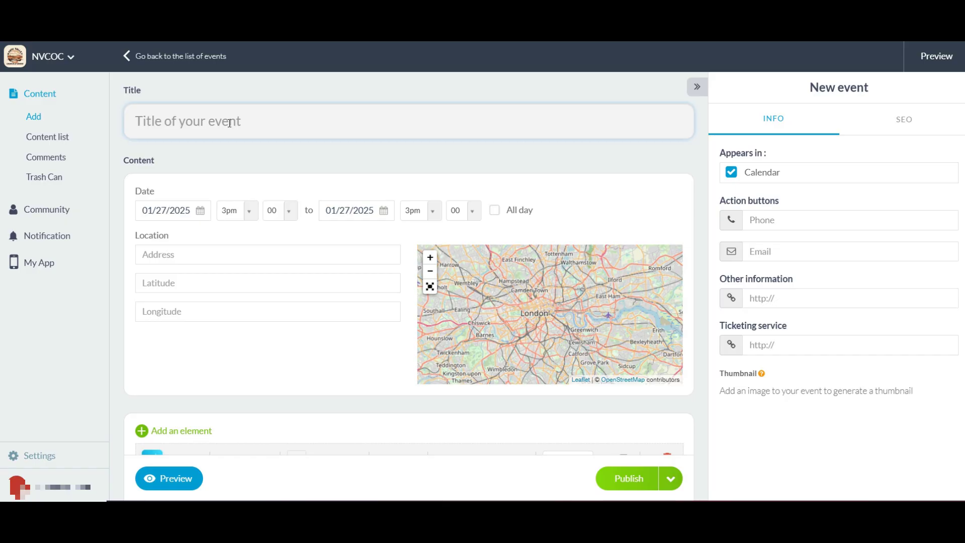
Step: Title the event 'Fake Title' and set its date to 03/05/2025
text(Fake Title)
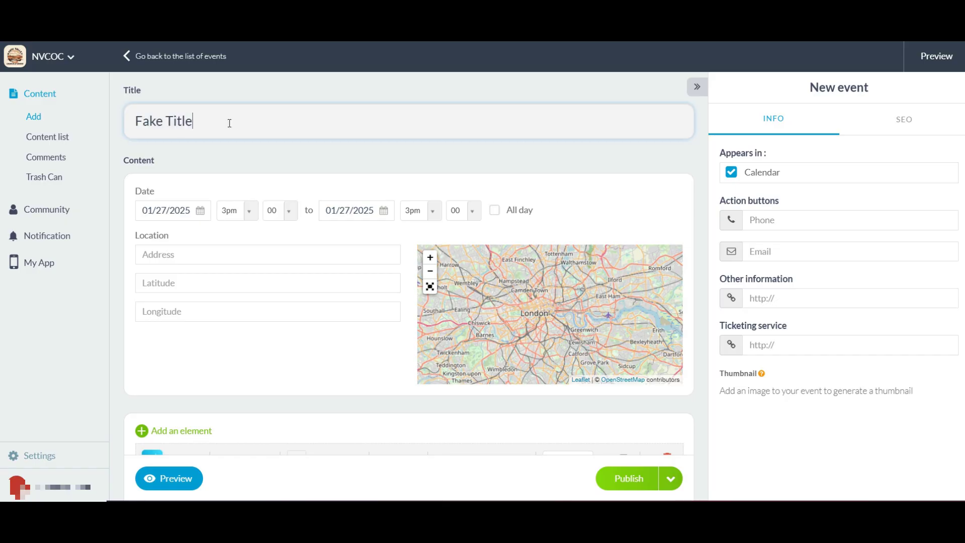
click(201, 211)
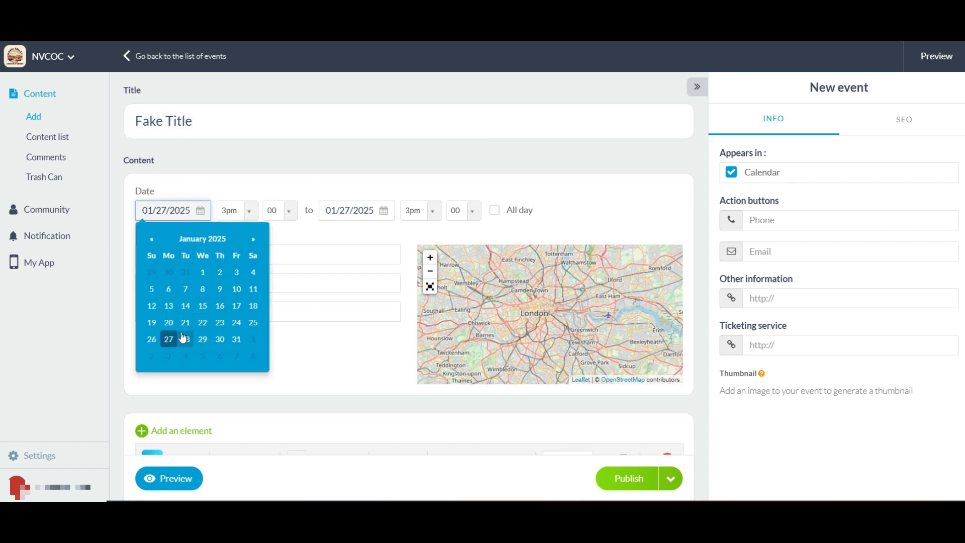
click(231, 243)
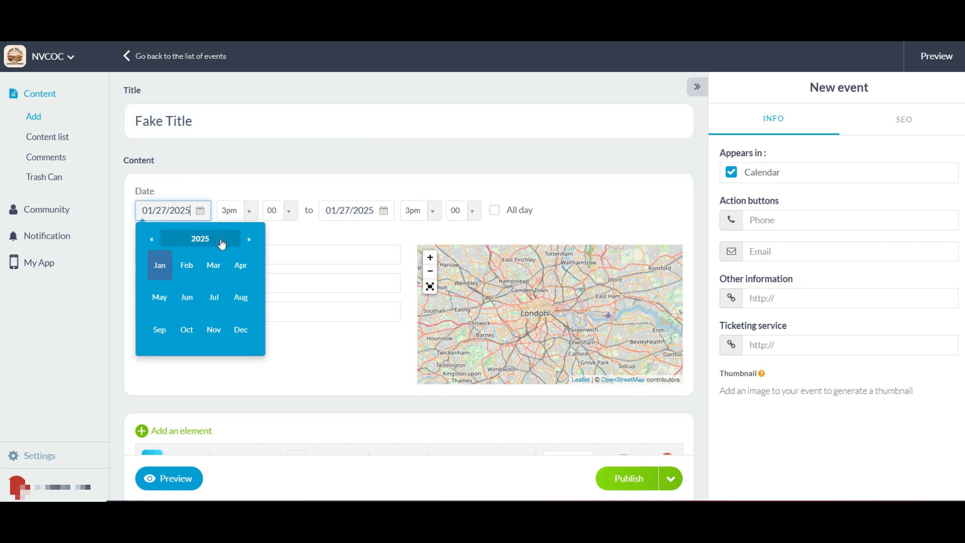
click(212, 271)
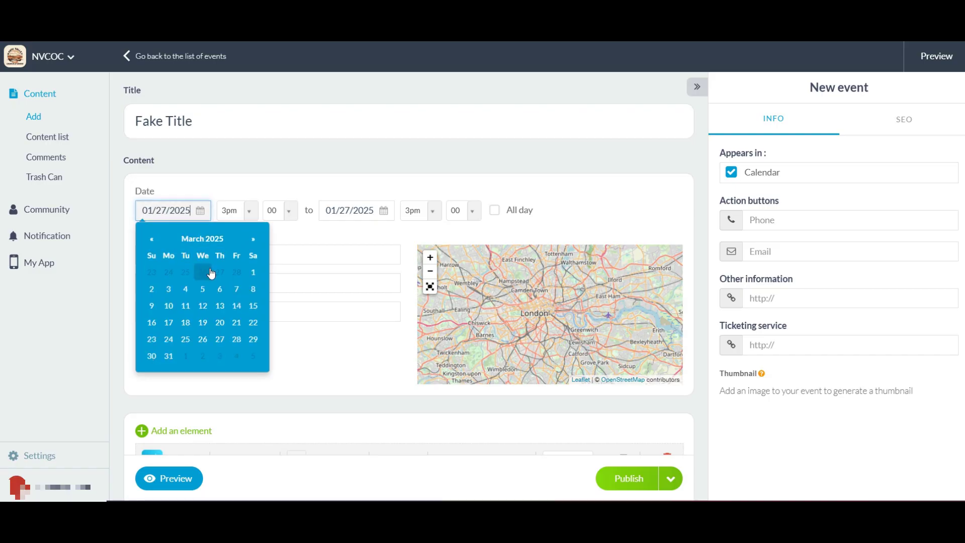
click(203, 290)
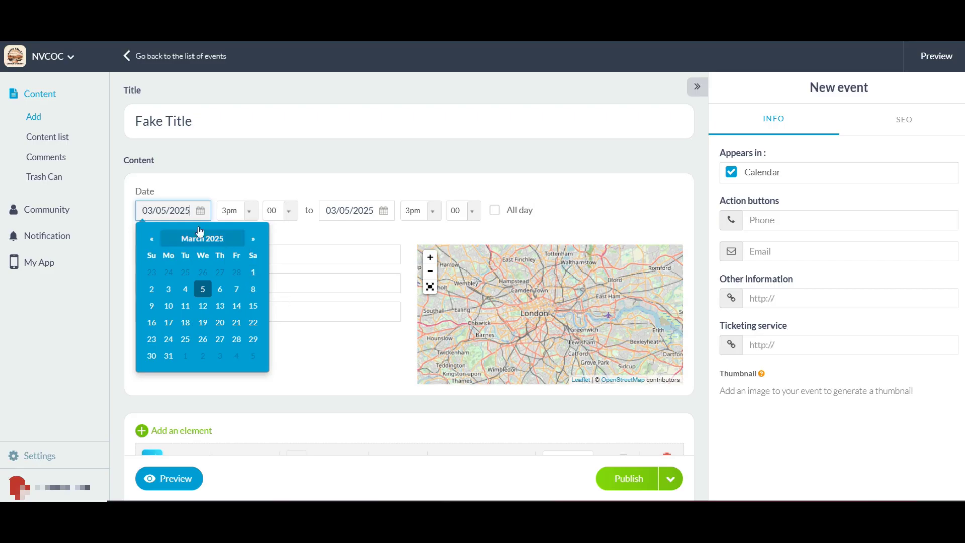
click(252, 212)
Step: Set the event's start hour to 05am and its end hour to 12pm
click(252, 213)
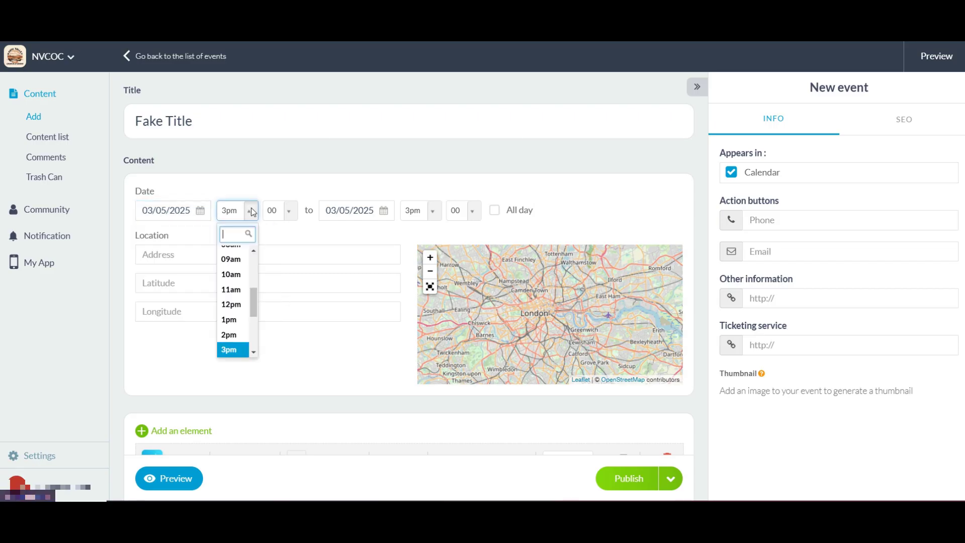
scroll(238, 301, up, 5)
scroll(238, 312, down, 2)
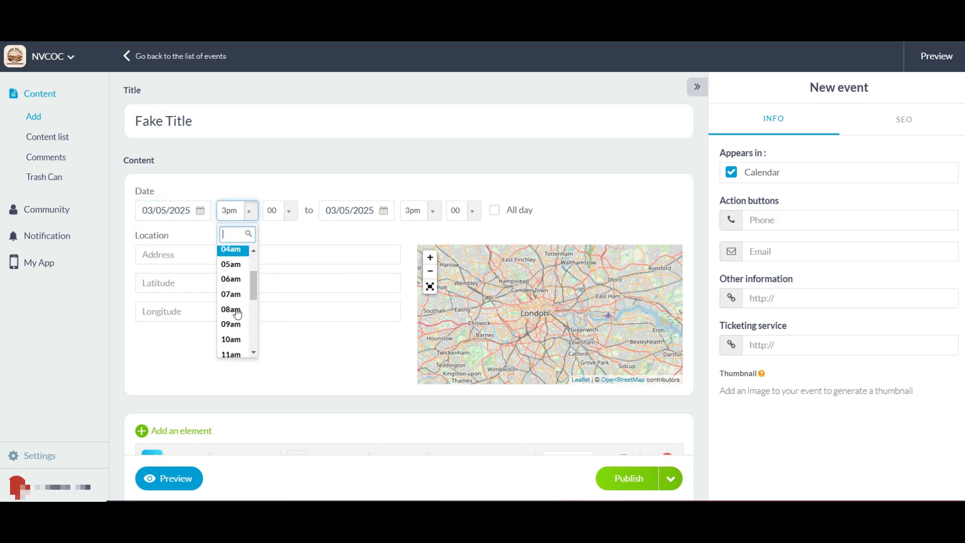
click(231, 267)
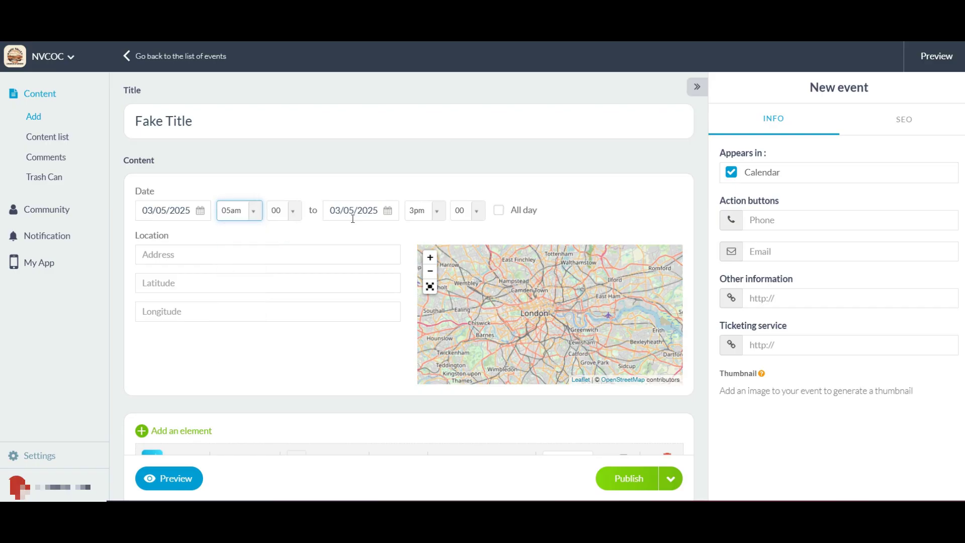
click(436, 217)
click(424, 304)
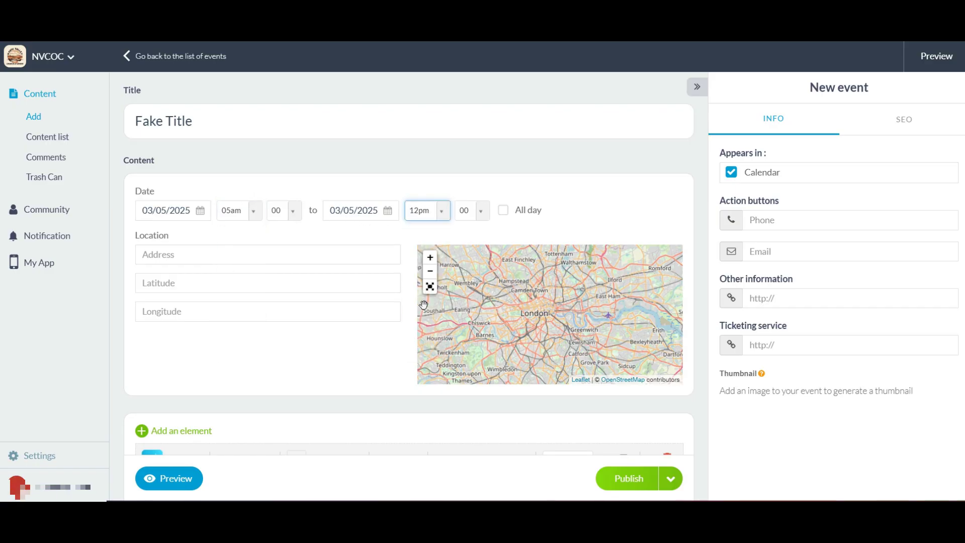
click(243, 253)
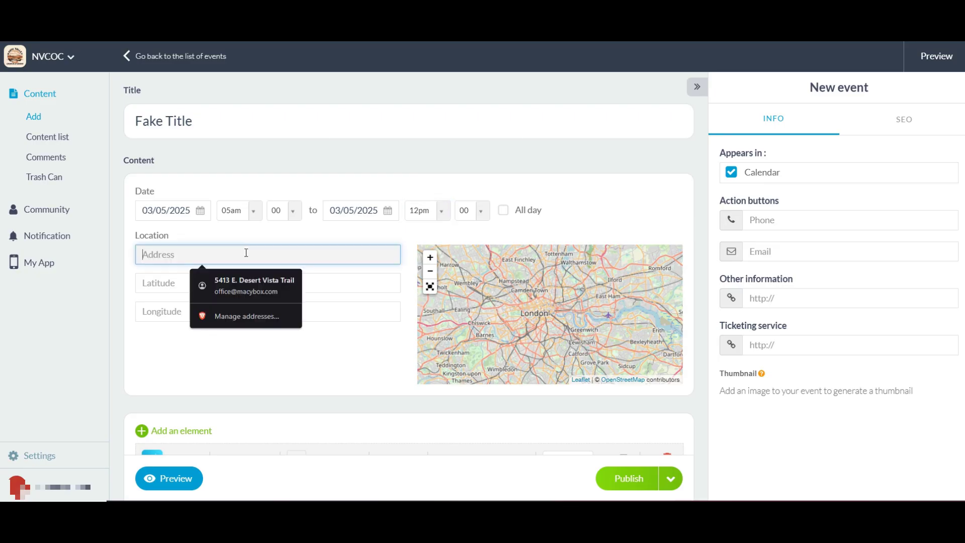
Step: Enter the church's street address and pick the matching Google suggestion to pin it on the map
text(5413)
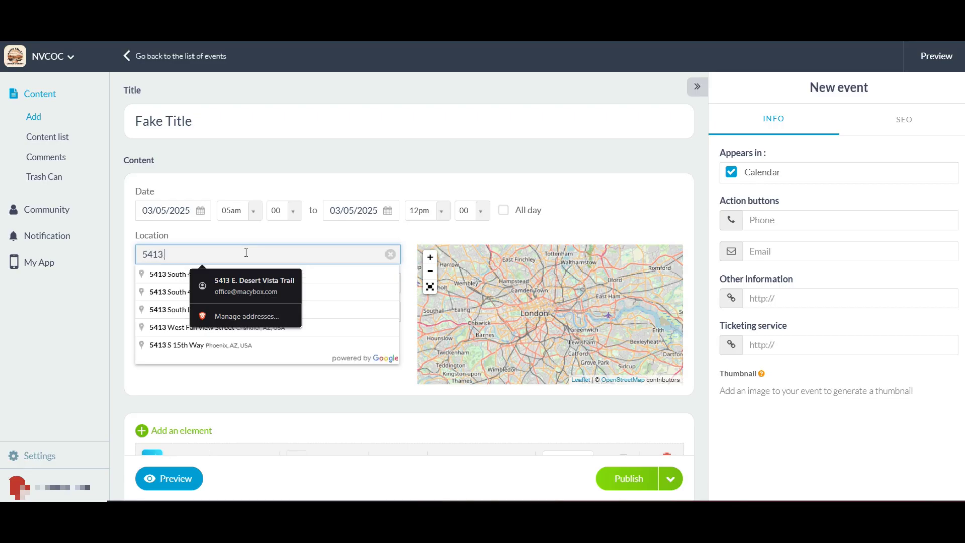
text( E Deser)
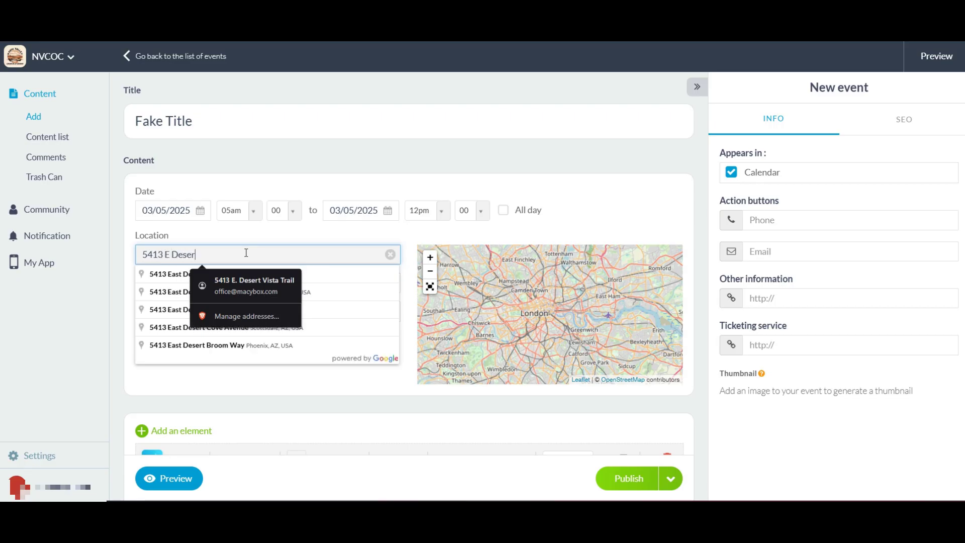
text(t Vista T)
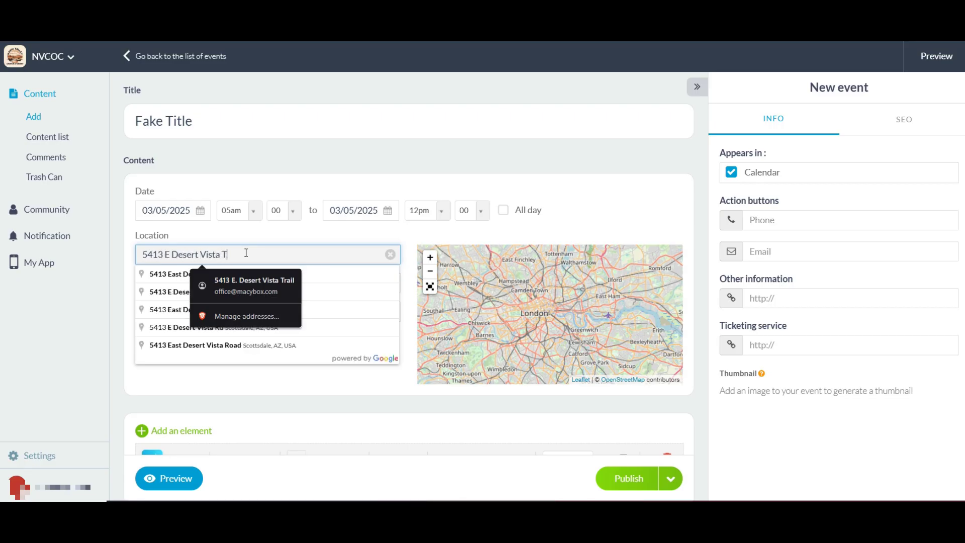
text(rail)
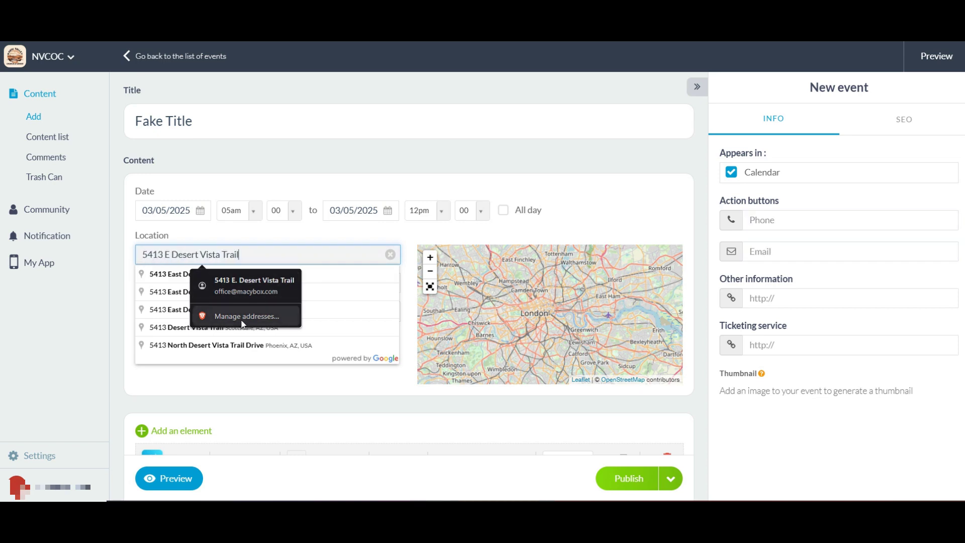
click(333, 276)
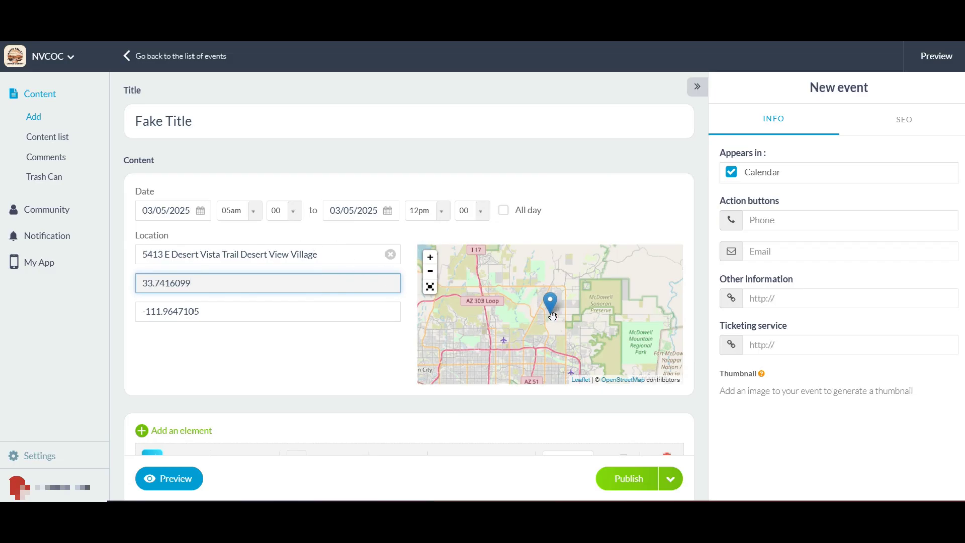
scroll(551, 321, up, 2)
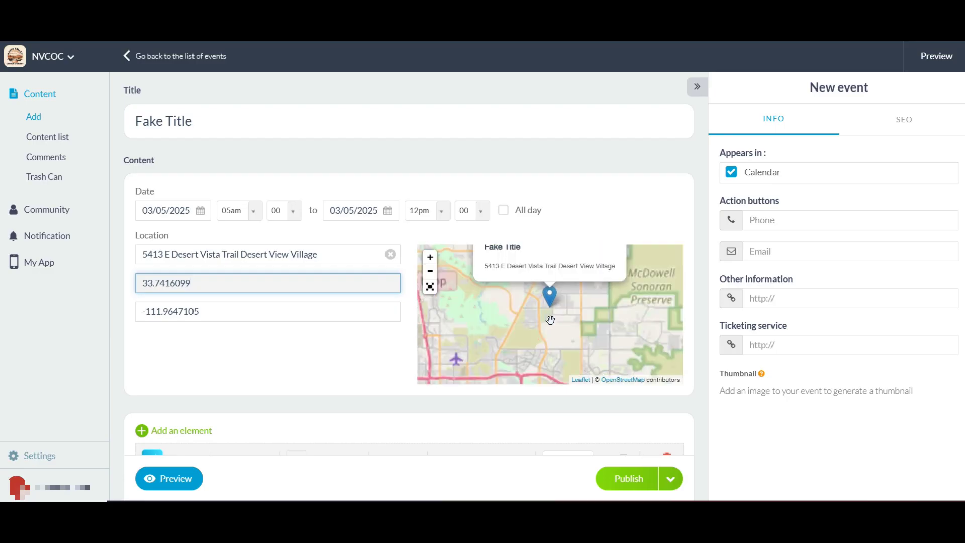
Step: Write the description 'Add Infromation Here!!!' in the event's text editor
mouse_move(596, 318)
mouse_down()
mouse_move(600, 374)
mouse_move(593, 360)
mouse_up()
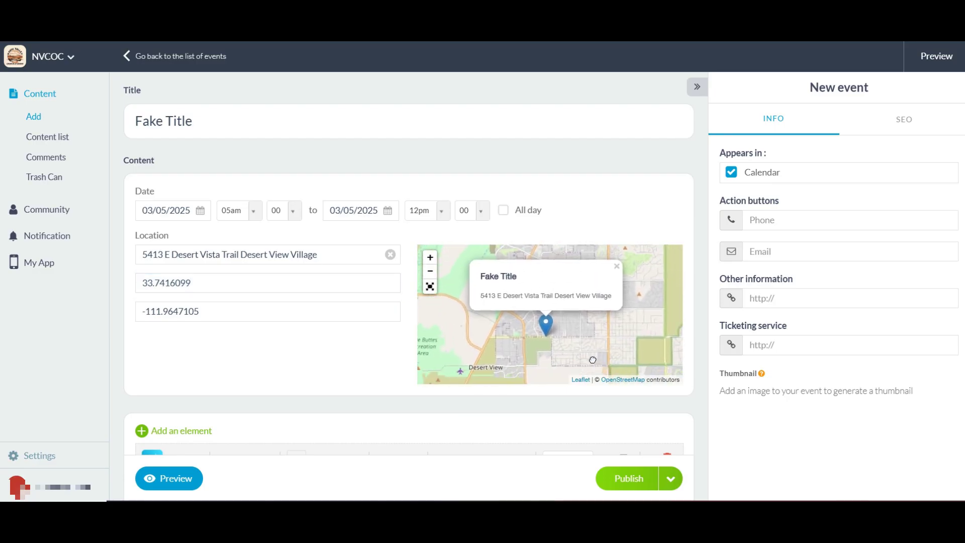
scroll(299, 374, down, 4)
click(298, 340)
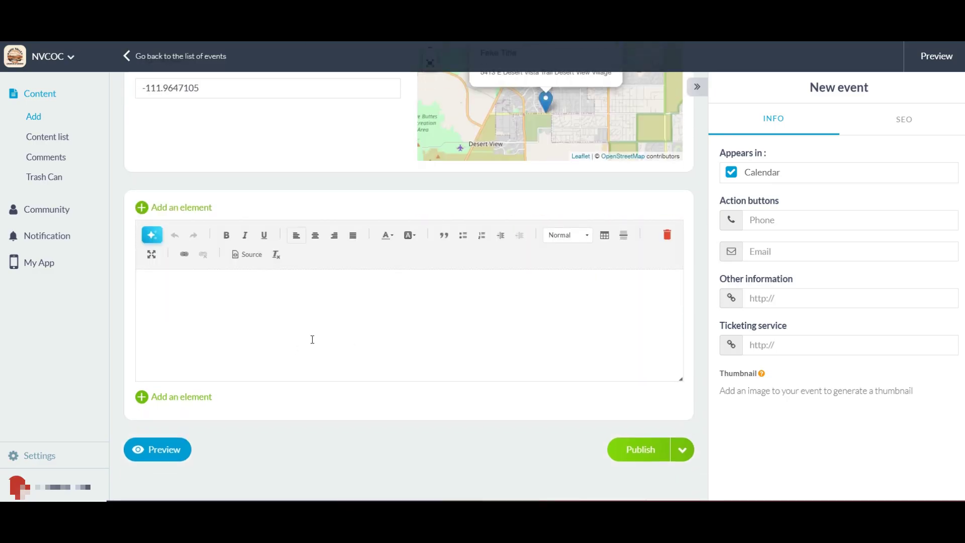
text(Add Infromation Here!!!)
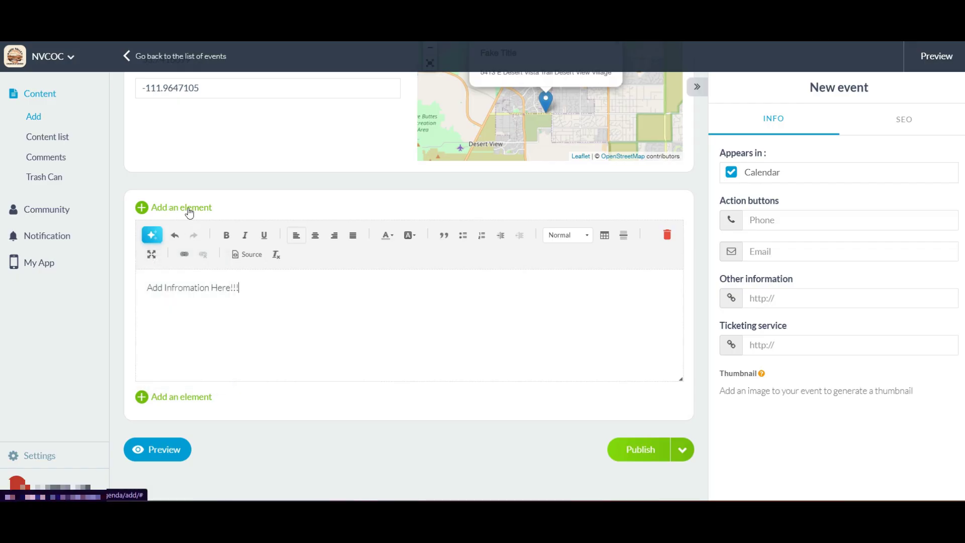
Step: Insert an empty Photo block above the event description
click(189, 213)
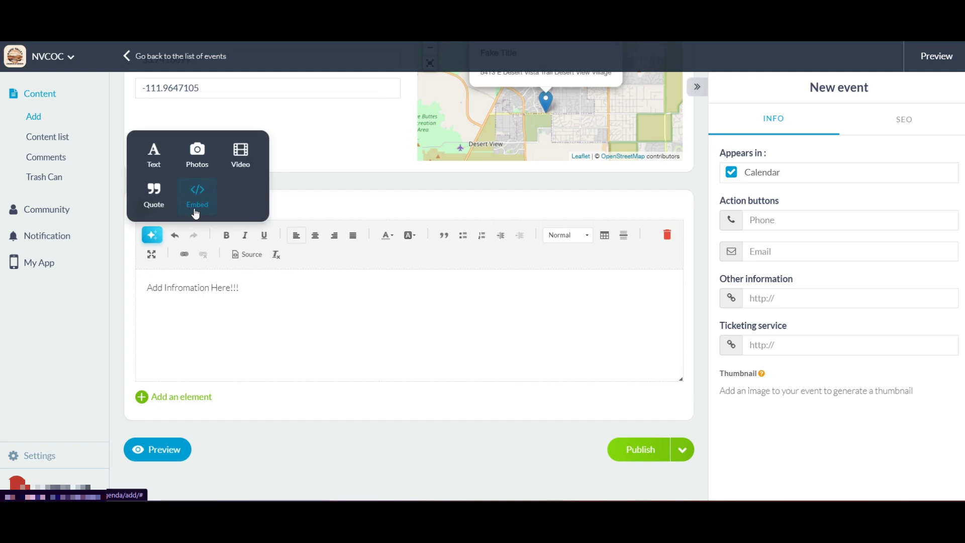
click(267, 300)
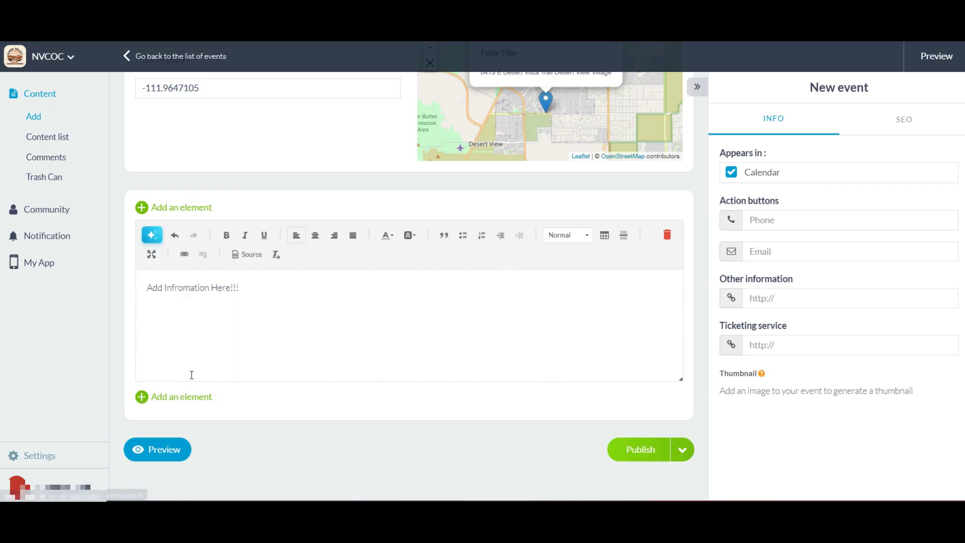
click(185, 397)
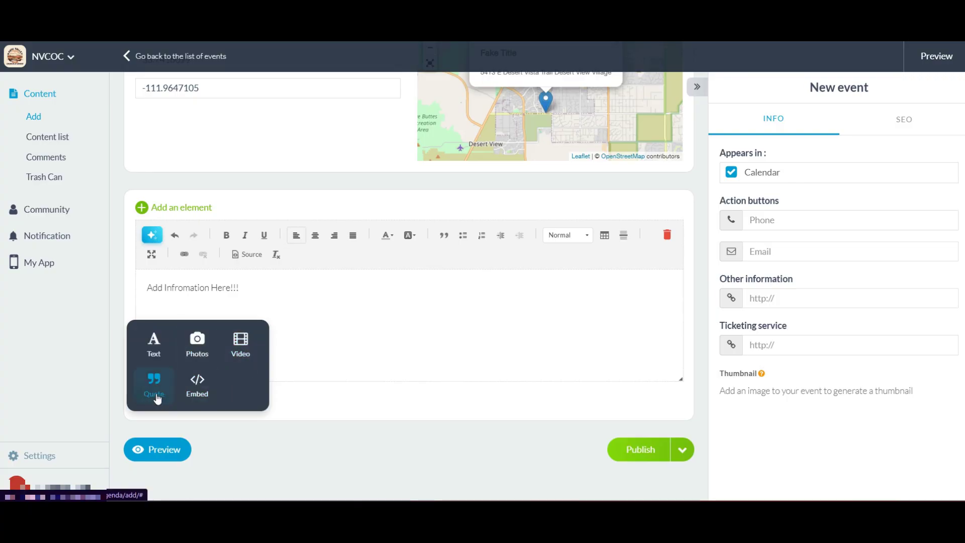
click(183, 211)
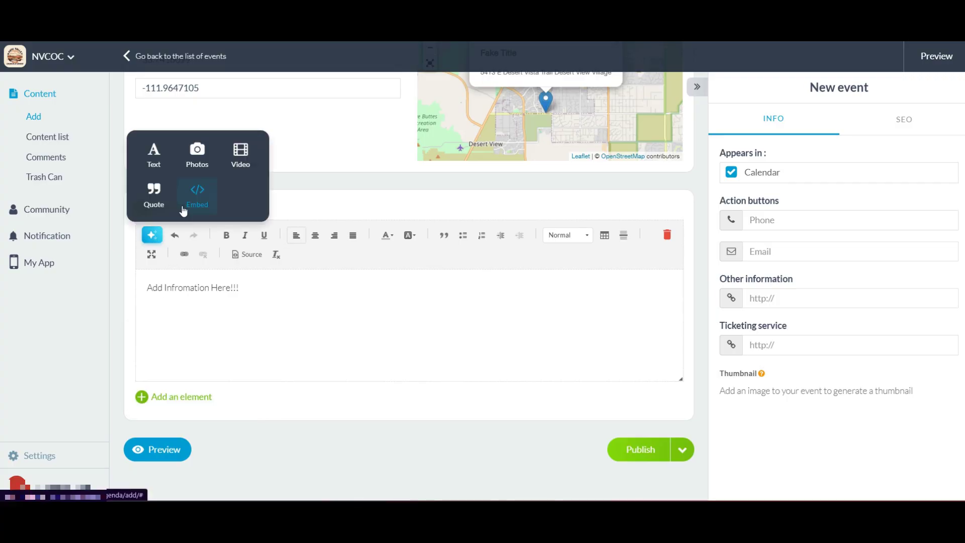
click(197, 164)
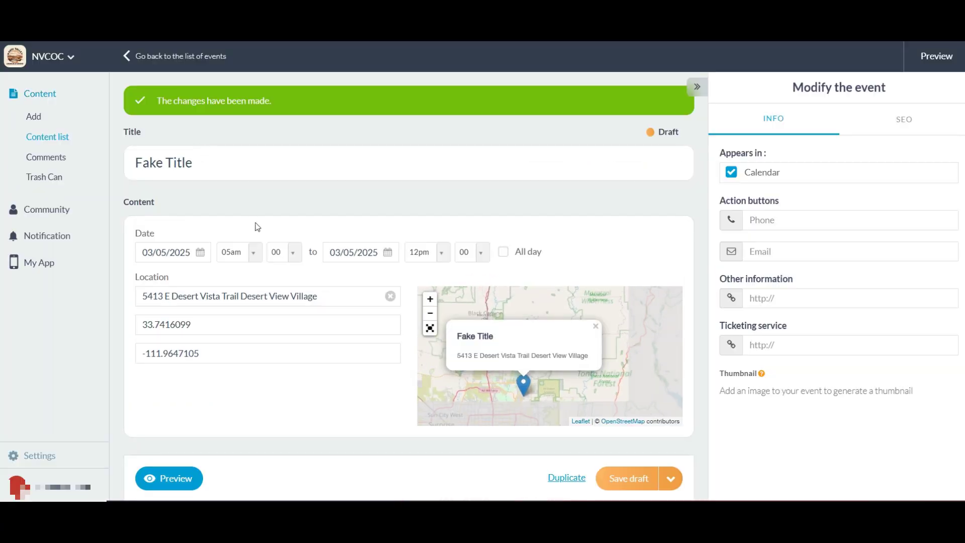
scroll(296, 285, down, 8)
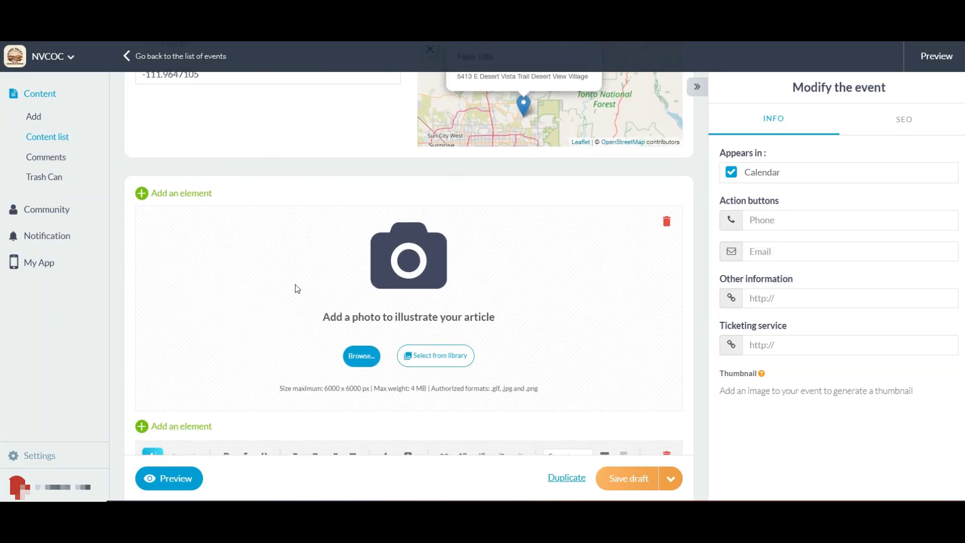
scroll(300, 325, up, 5)
scroll(315, 327, up, 2)
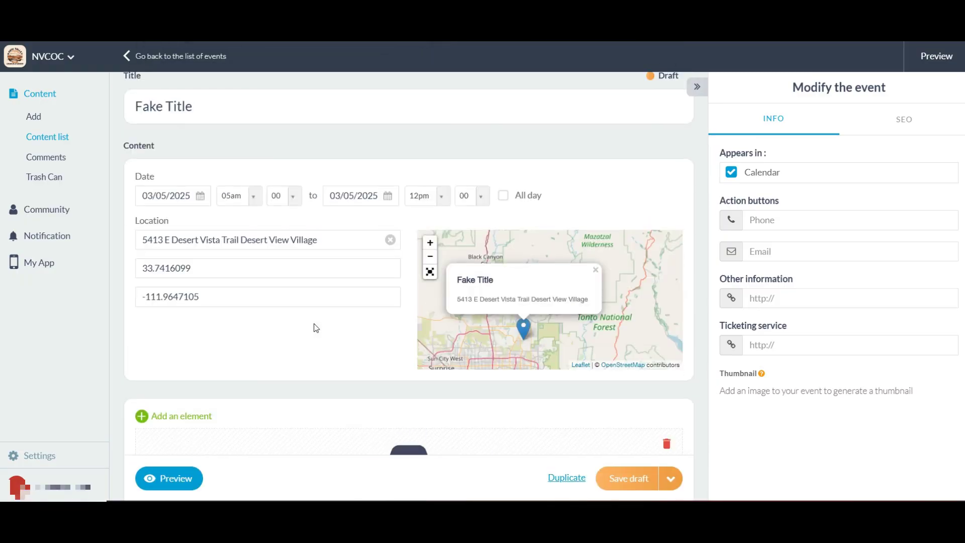
scroll(315, 328, down, 9)
scroll(308, 277, up, 2)
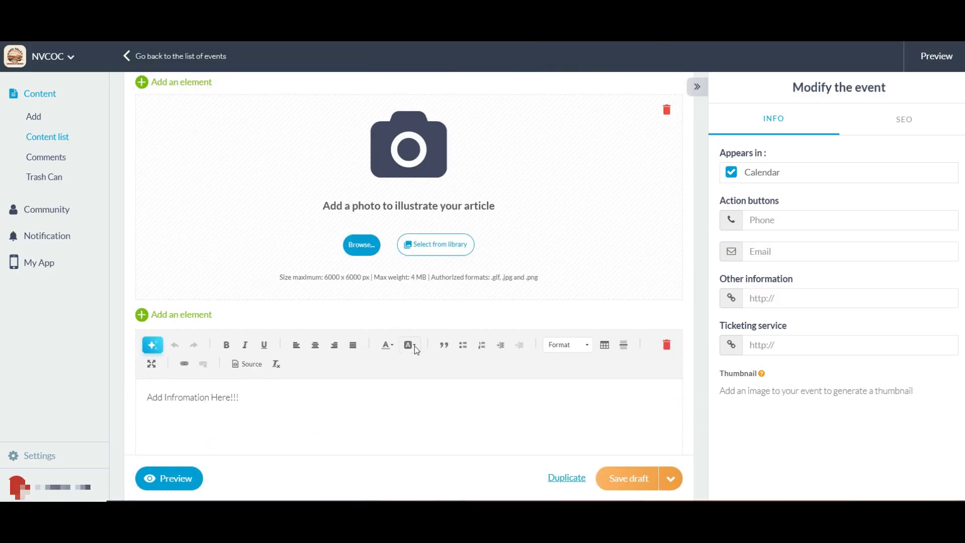
scroll(272, 347, down, 1)
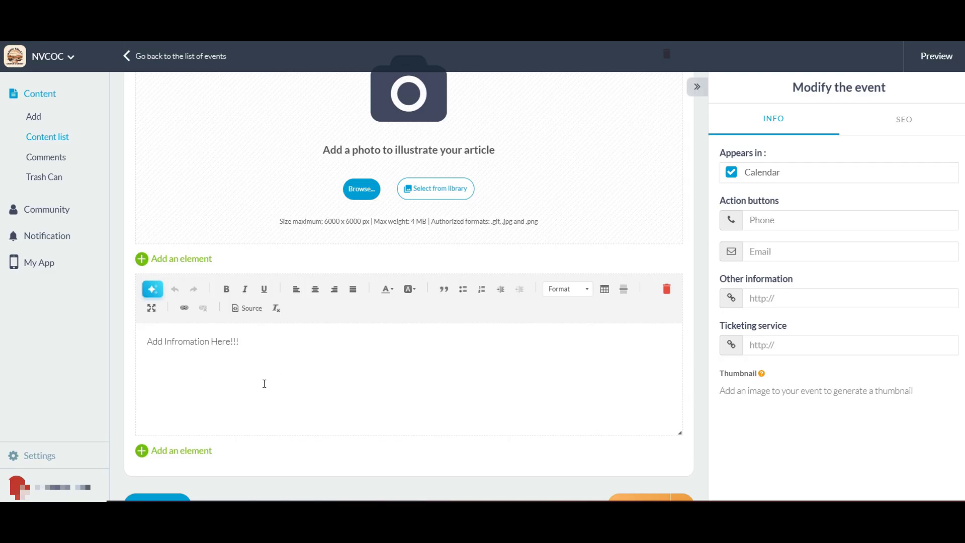
scroll(352, 394, up, 3)
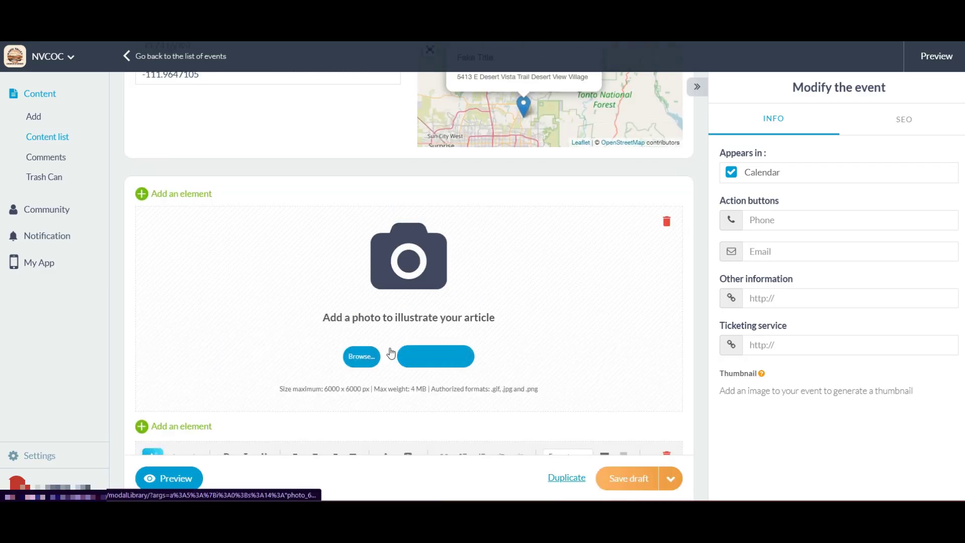
Step: Fill the photo block with the clock-and-notebook desk image from Recently Used
click(426, 358)
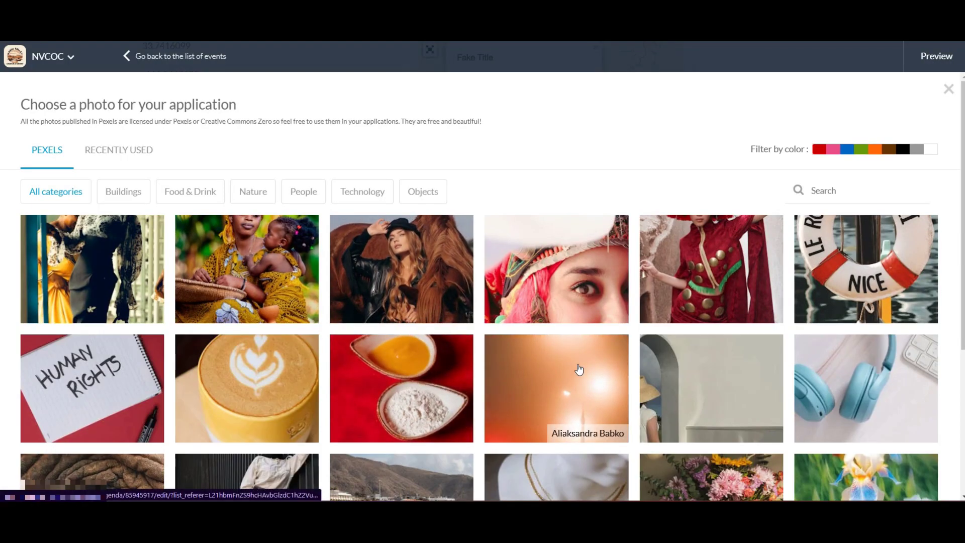
scroll(579, 369, down, 5)
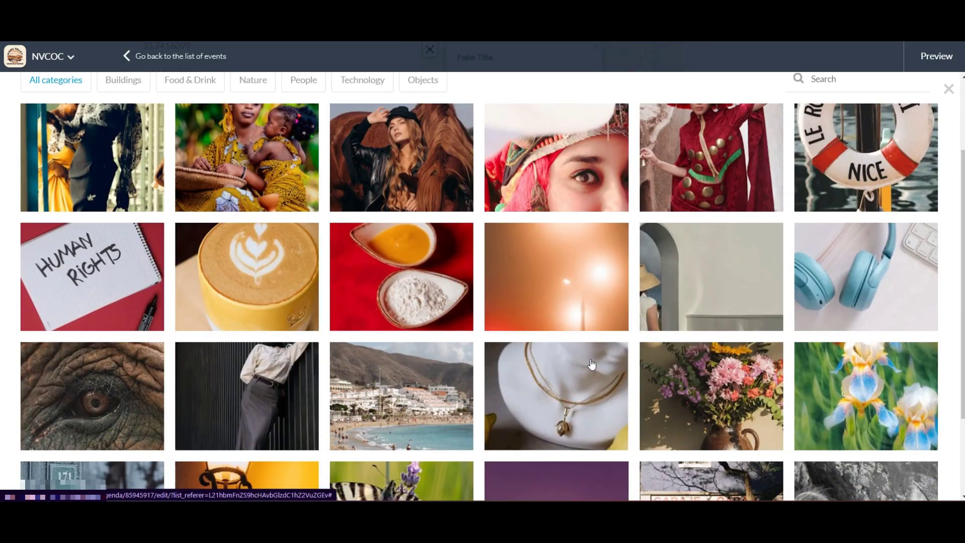
scroll(590, 363, up, 5)
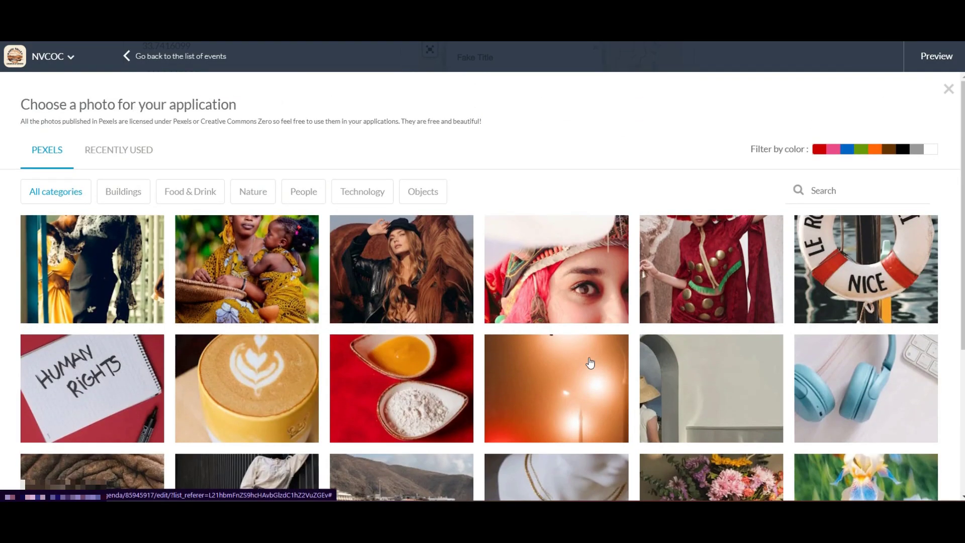
click(118, 154)
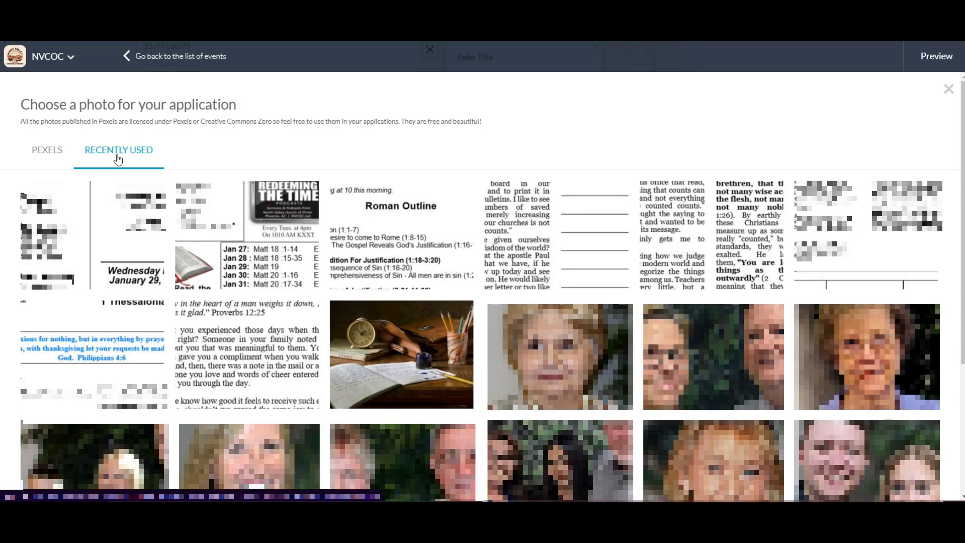
click(397, 367)
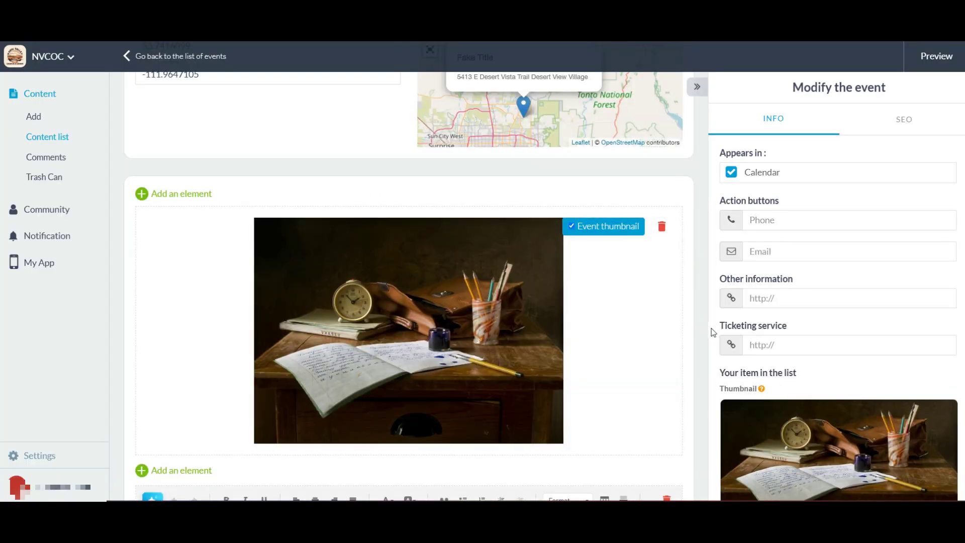
scroll(707, 327, down, 4)
scroll(773, 391, down, 2)
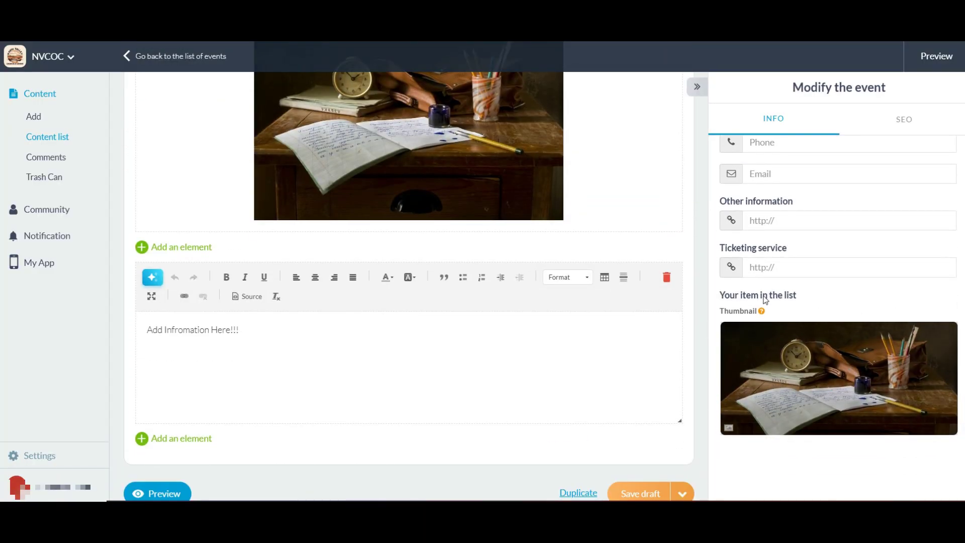
mouse_move(725, 327)
scroll(577, 357, up, 7)
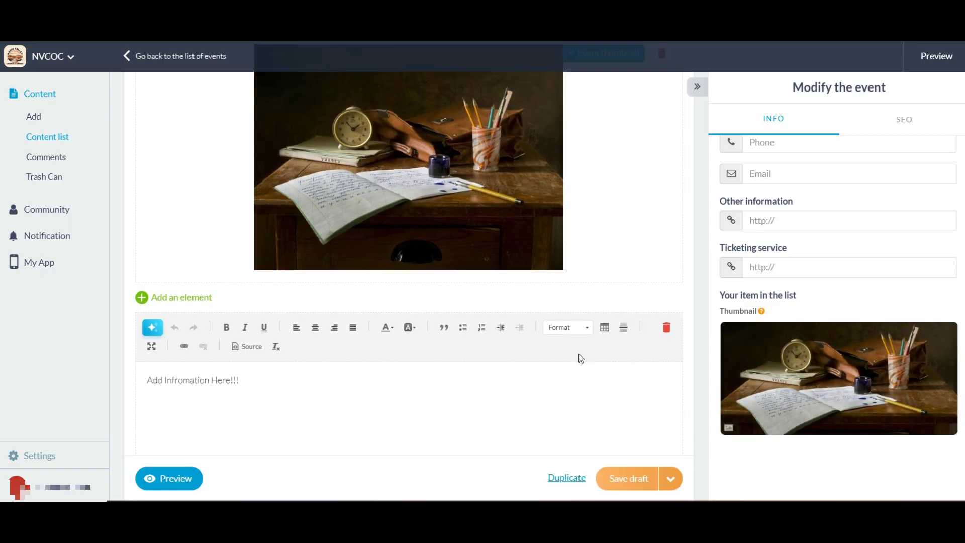
scroll(835, 221, up, 2)
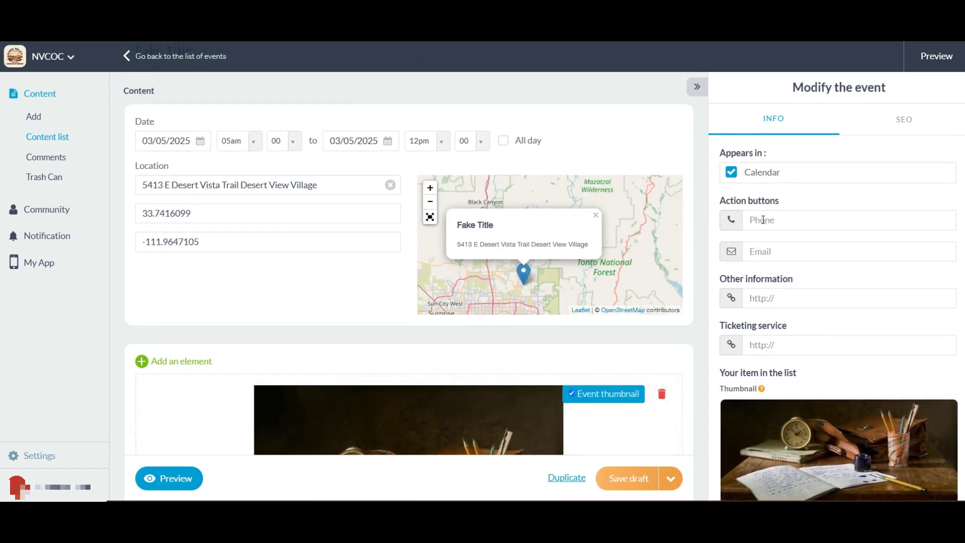
Step: Enter the phone number for the event's call action button and save the draft
click(842, 220)
text(555)
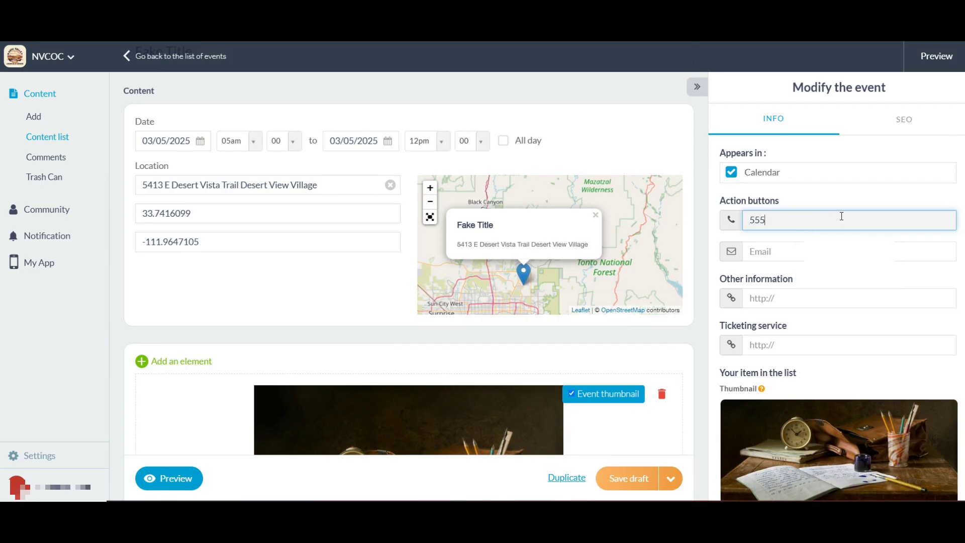
text(-555-5555)
click(838, 250)
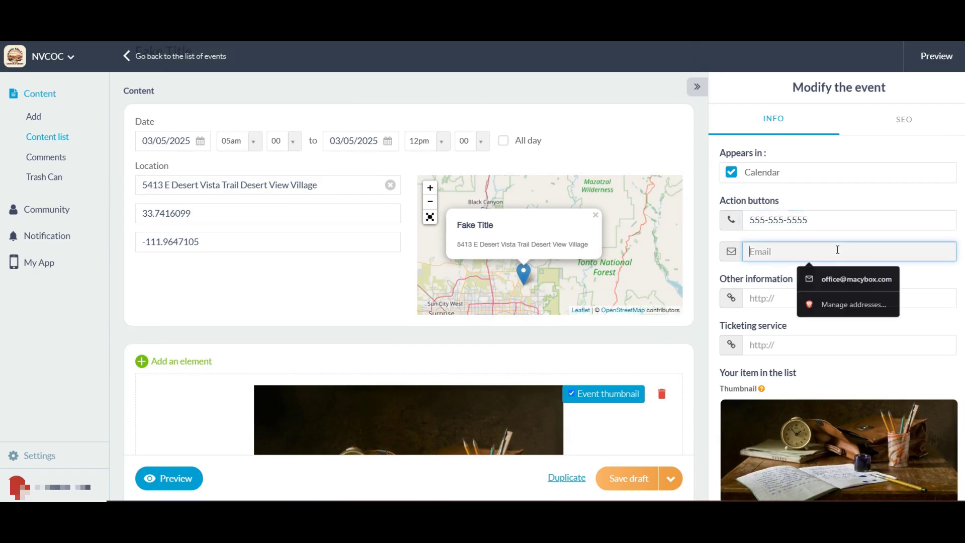
click(851, 223)
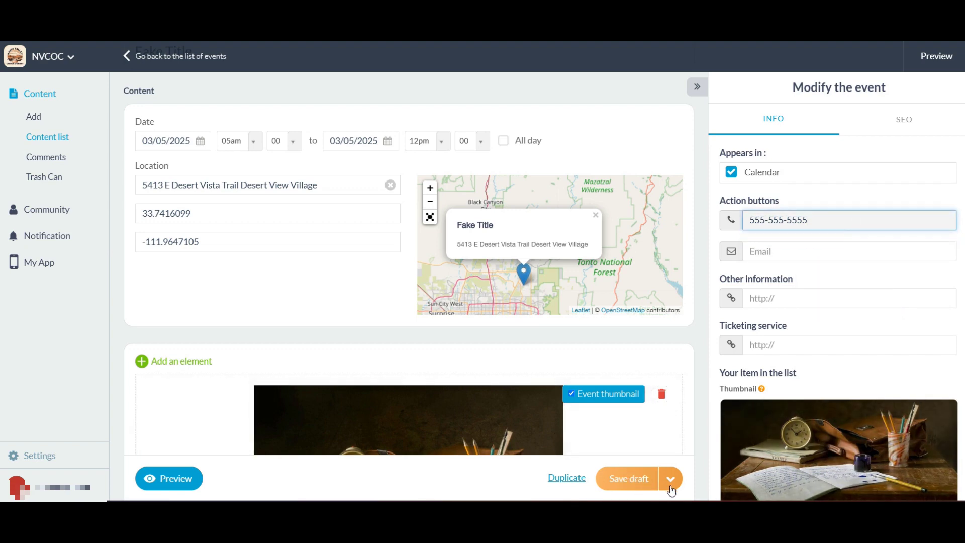
click(634, 480)
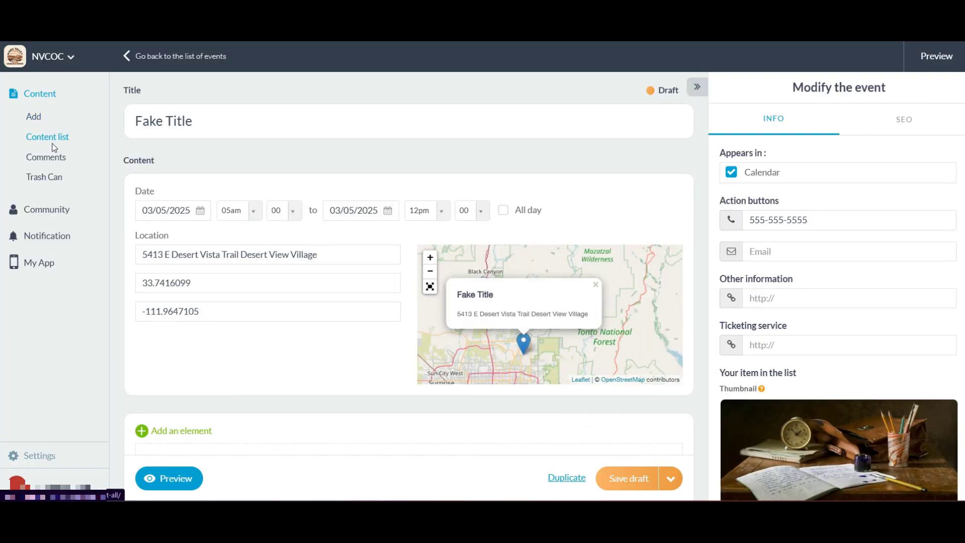
Step: Reopen the Fake Title event from the content list for editing
click(53, 144)
click(184, 144)
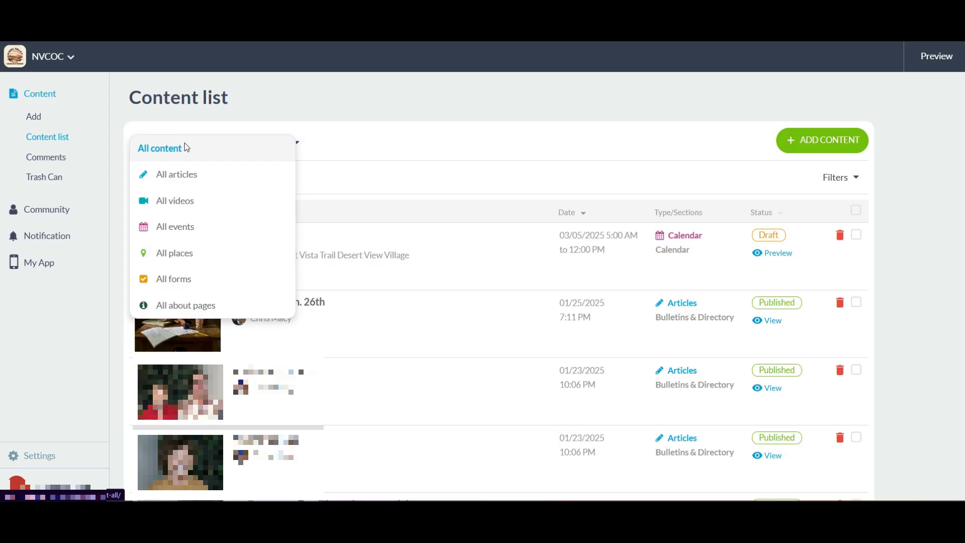
click(402, 146)
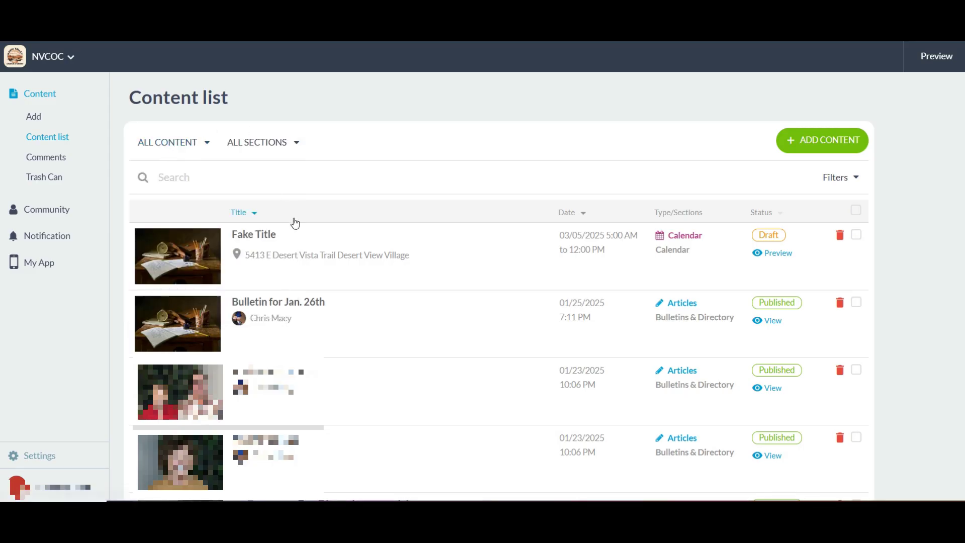
click(469, 263)
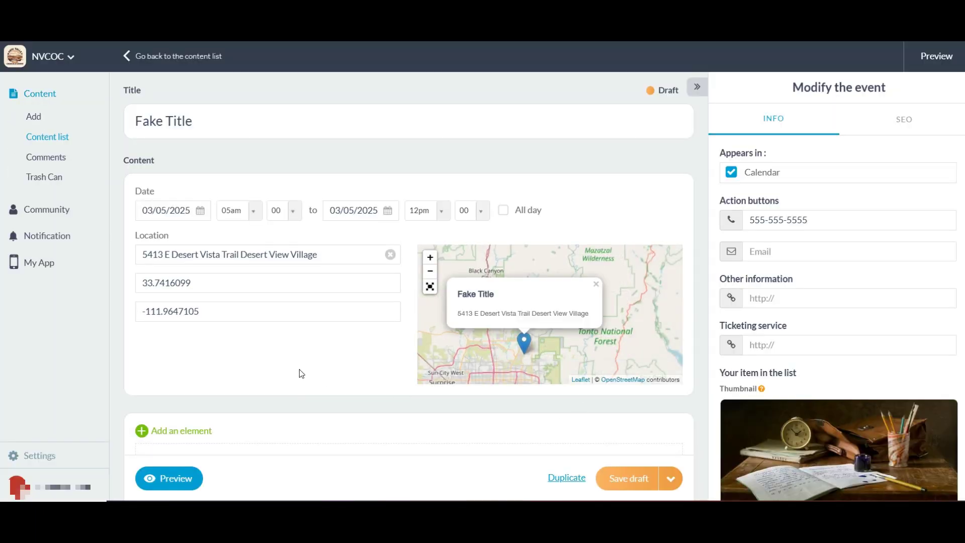
Step: Switch the Fake Title event from Draft to Published via the Save draft options
scroll(300, 367, down, 2)
scroll(309, 347, up, 3)
click(671, 480)
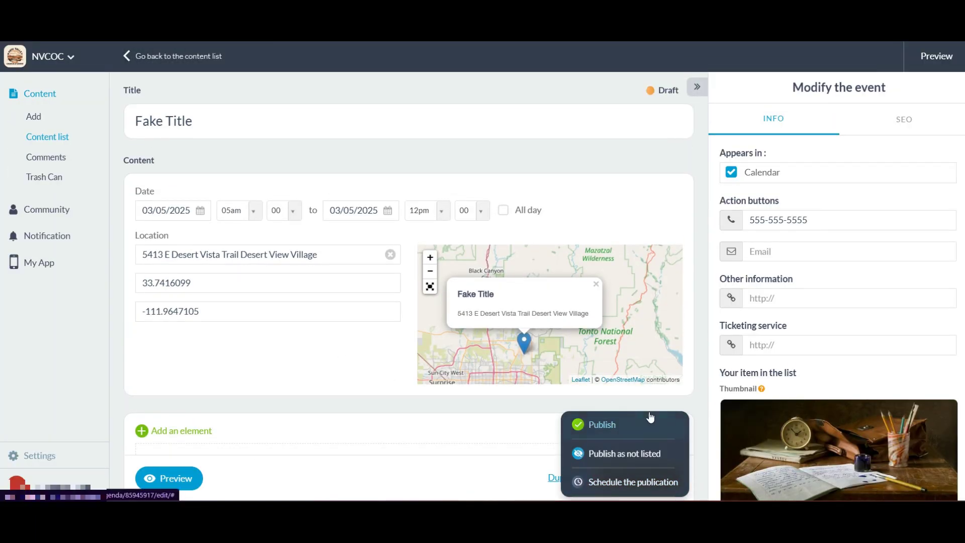
click(605, 427)
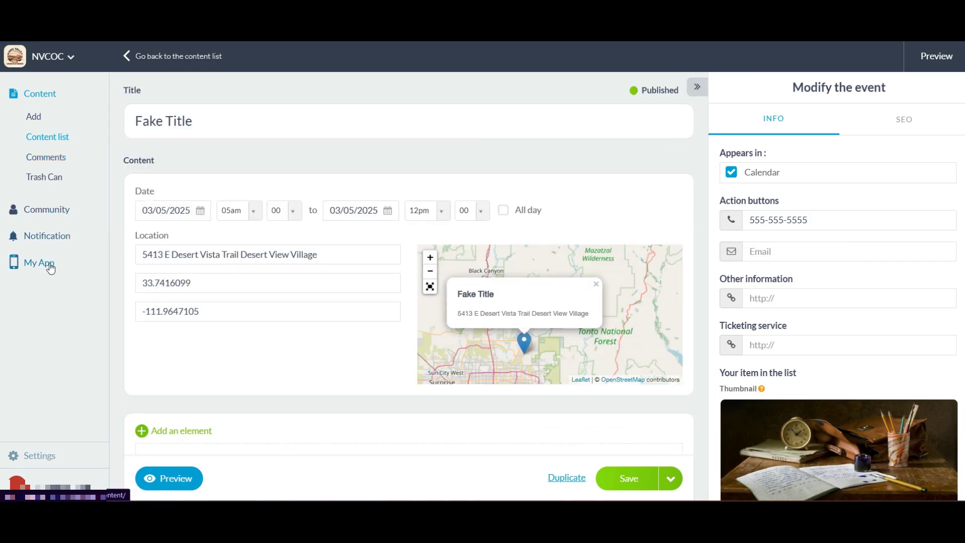
Step: In the My App phone preview, open the Fake Title card from the Calendar section
click(39, 265)
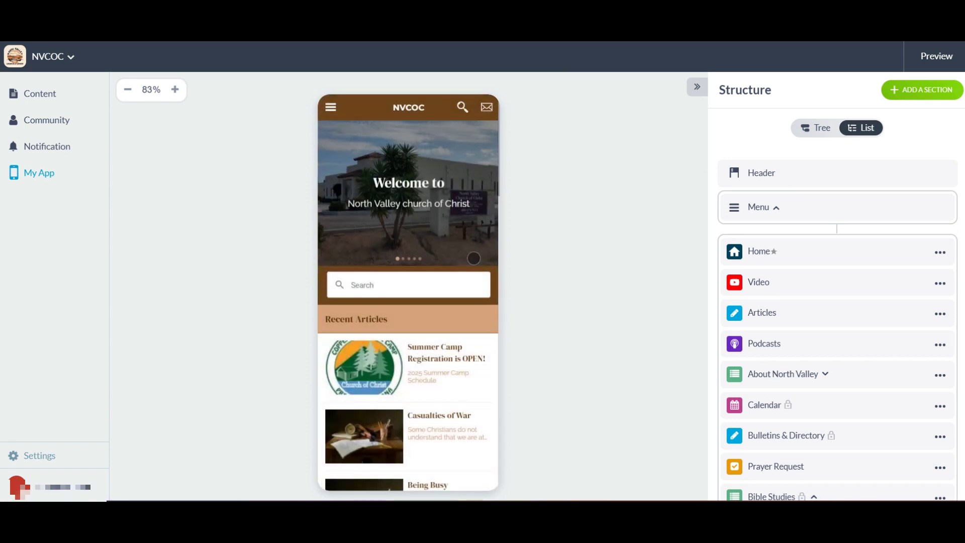
scroll(472, 257, down, 6)
scroll(472, 258, down, 2)
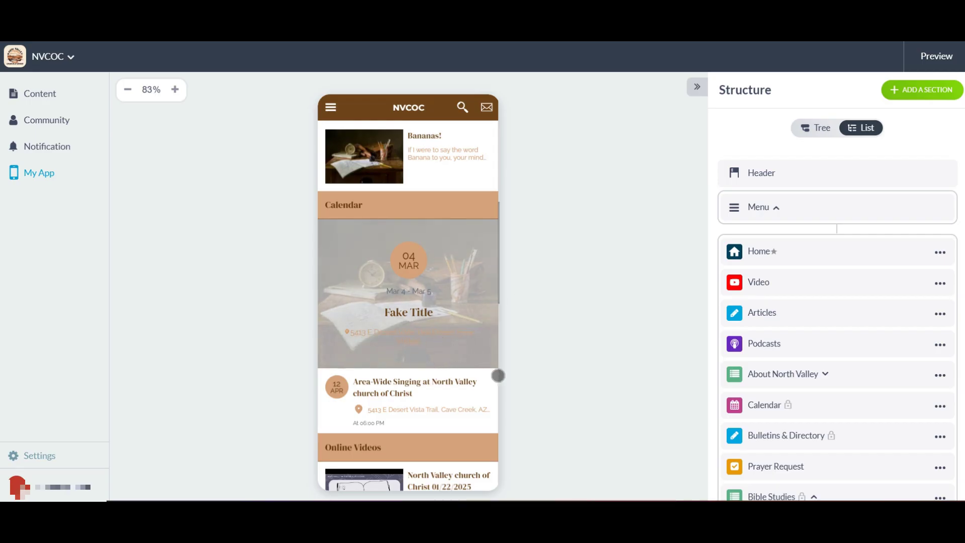
click(478, 296)
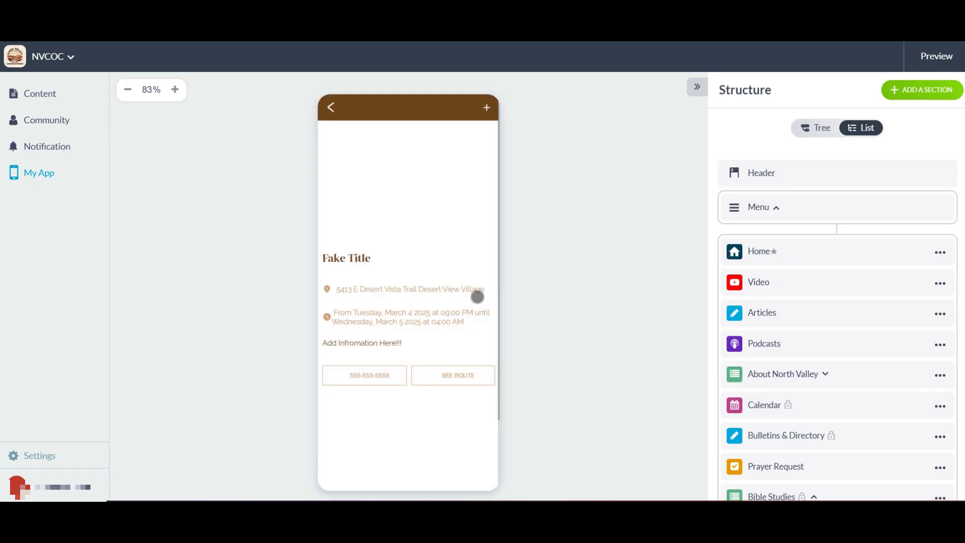
Step: Review the event page's photo, church address, dates, description, call action and map
scroll(473, 304, down, 2)
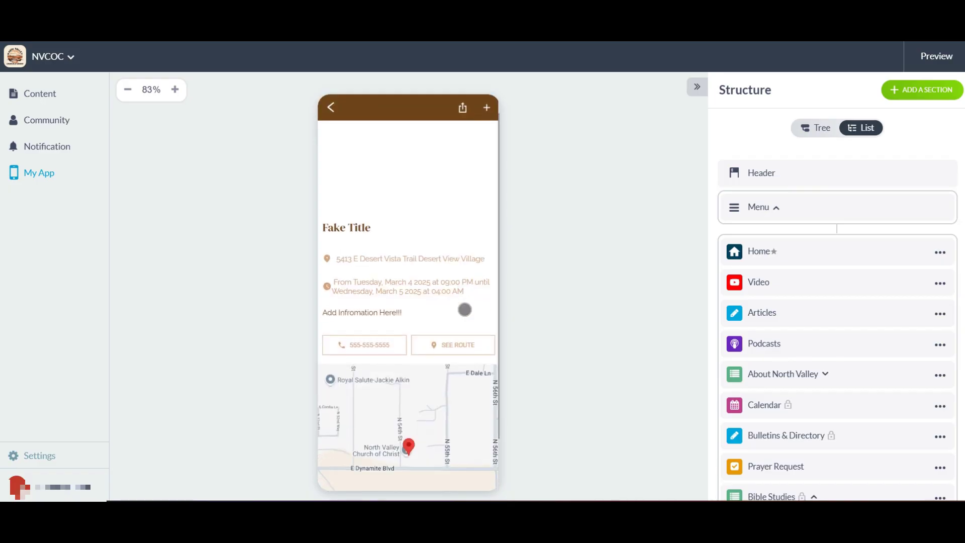
scroll(465, 309, up, 2)
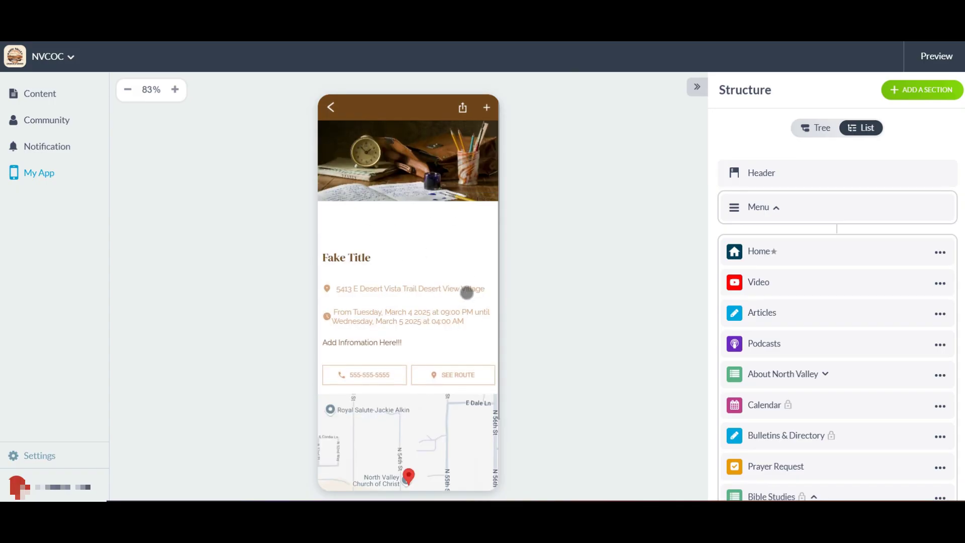
scroll(466, 288, down, 2)
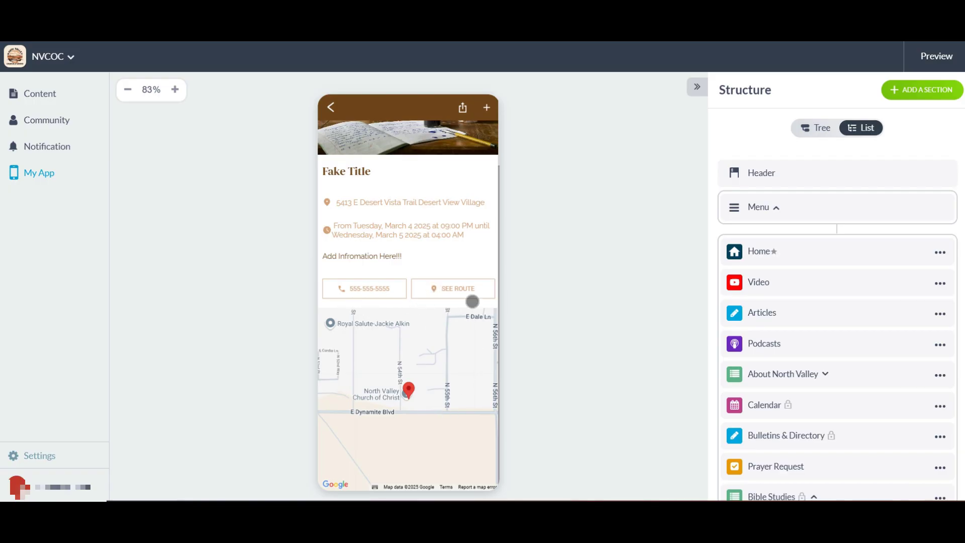
scroll(462, 250, up, 3)
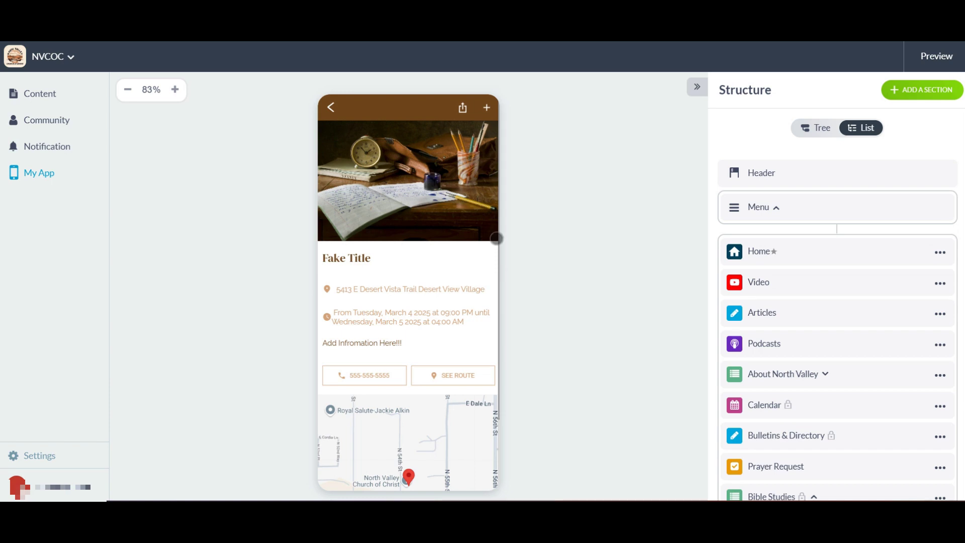